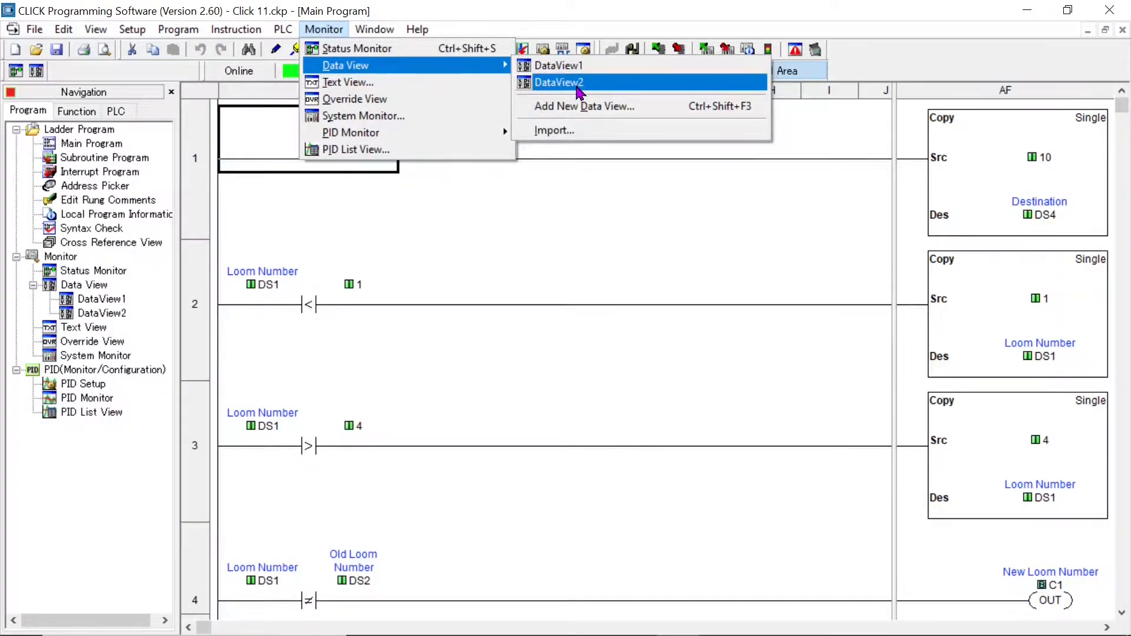
Open DataView2, place its window so all monitored rows fit on screen, and widen the Nickname column.
click(559, 85)
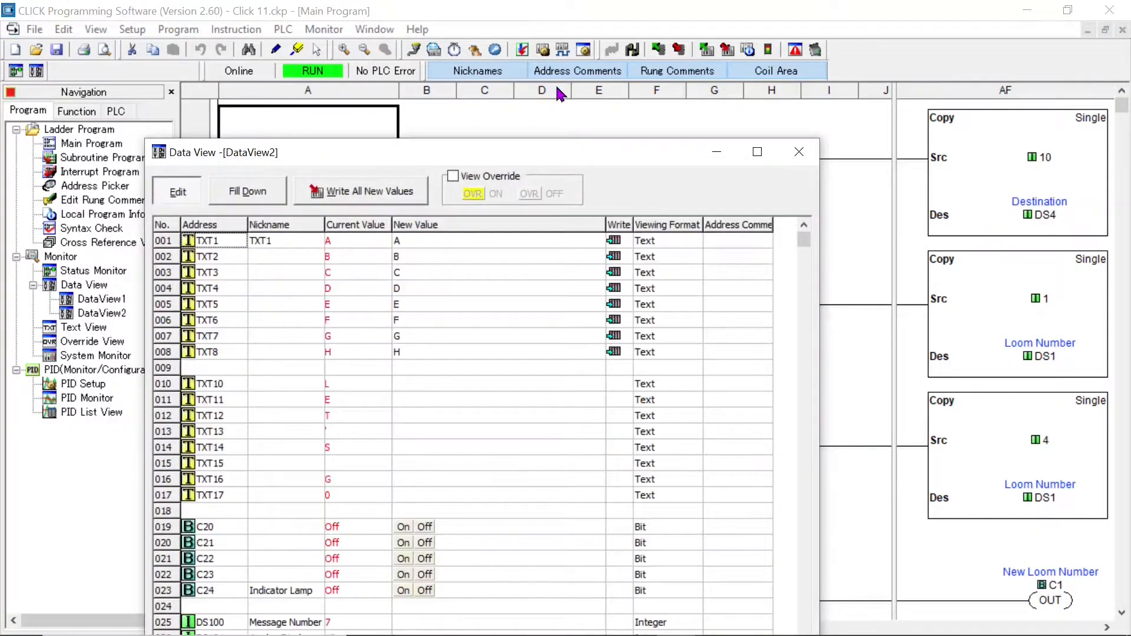
drag(535, 154, 495, 17)
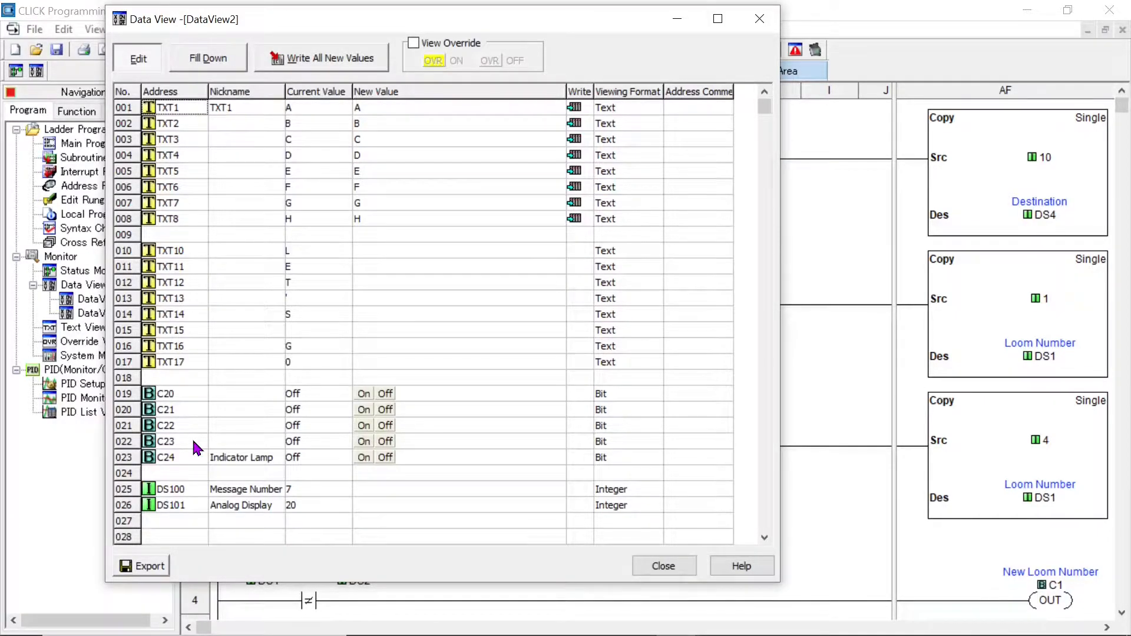
drag(285, 92, 316, 97)
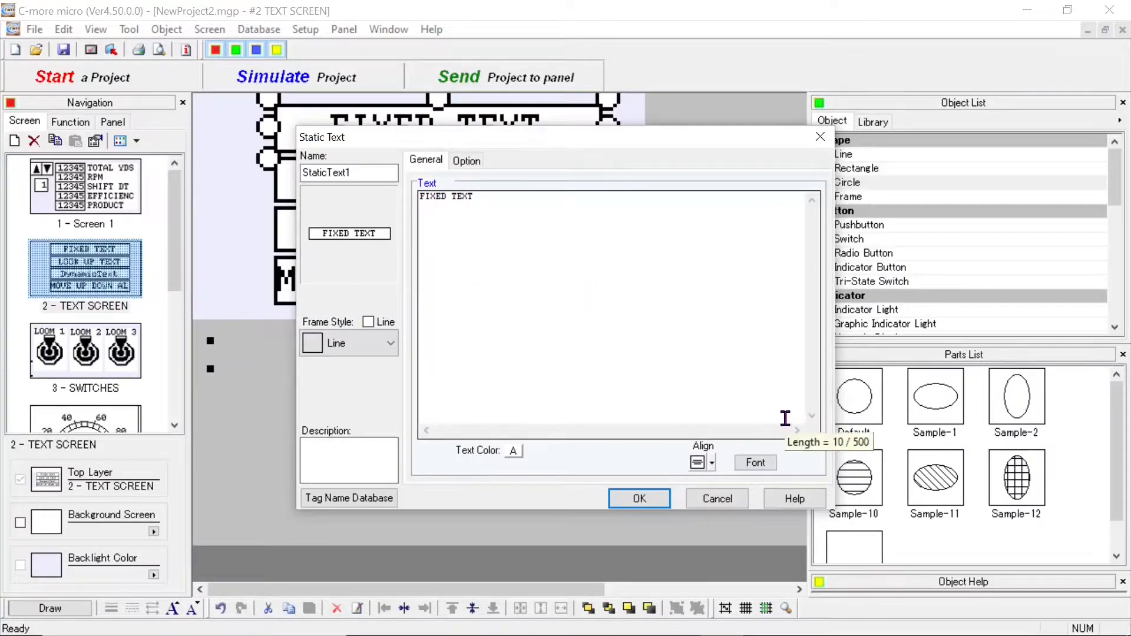
Set the FIXED TEXT static text object's alignment to middle centre and accept its properties.
click(712, 463)
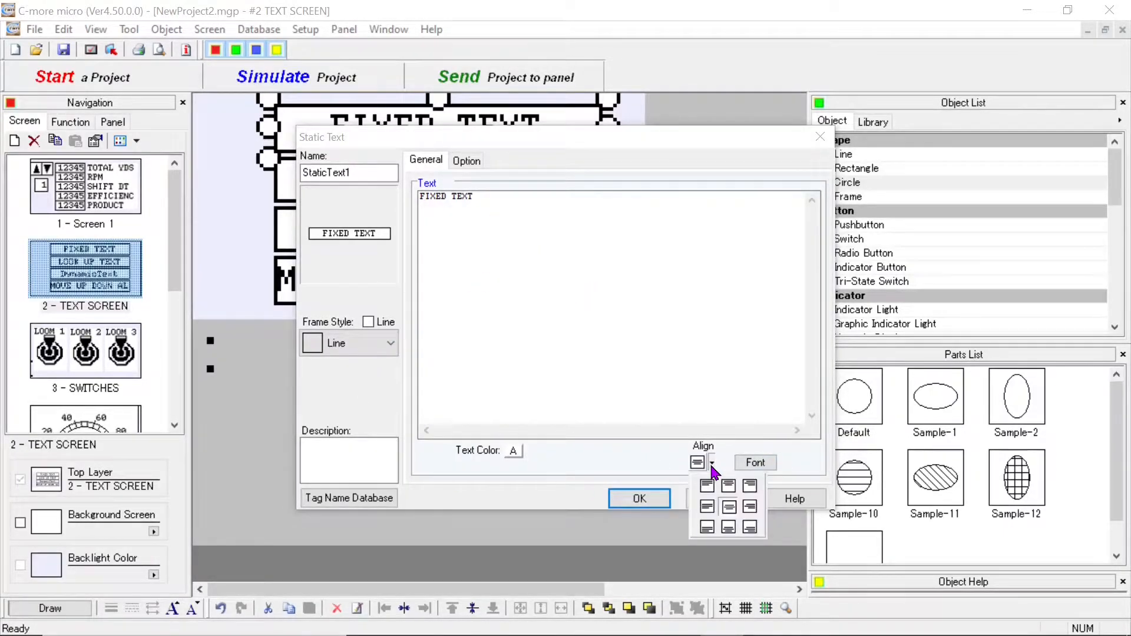
click(730, 516)
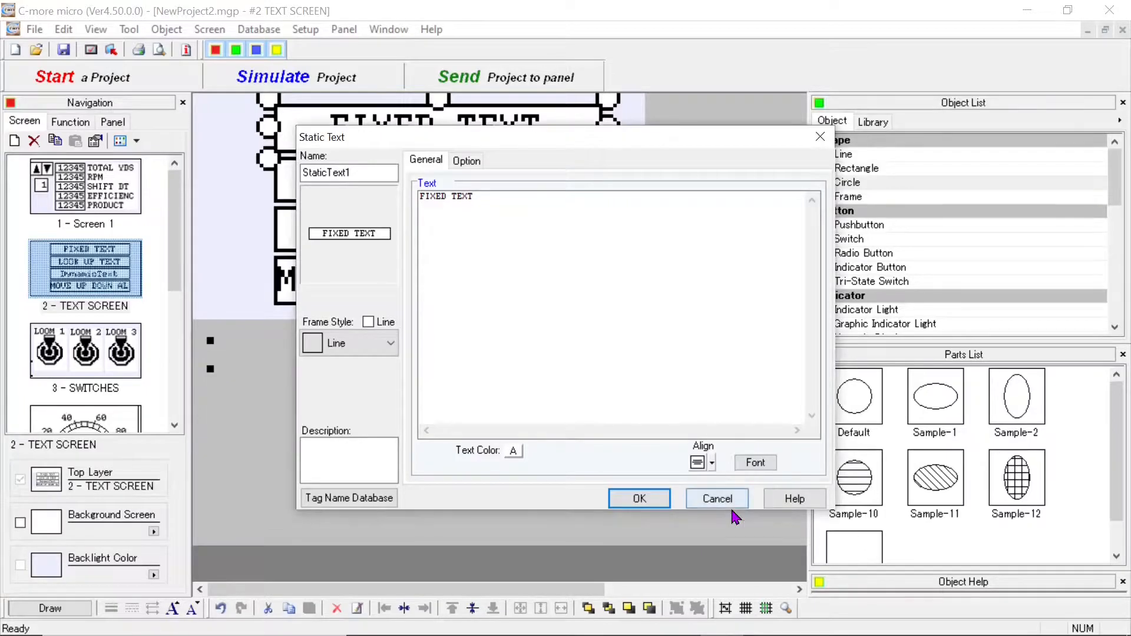
click(636, 500)
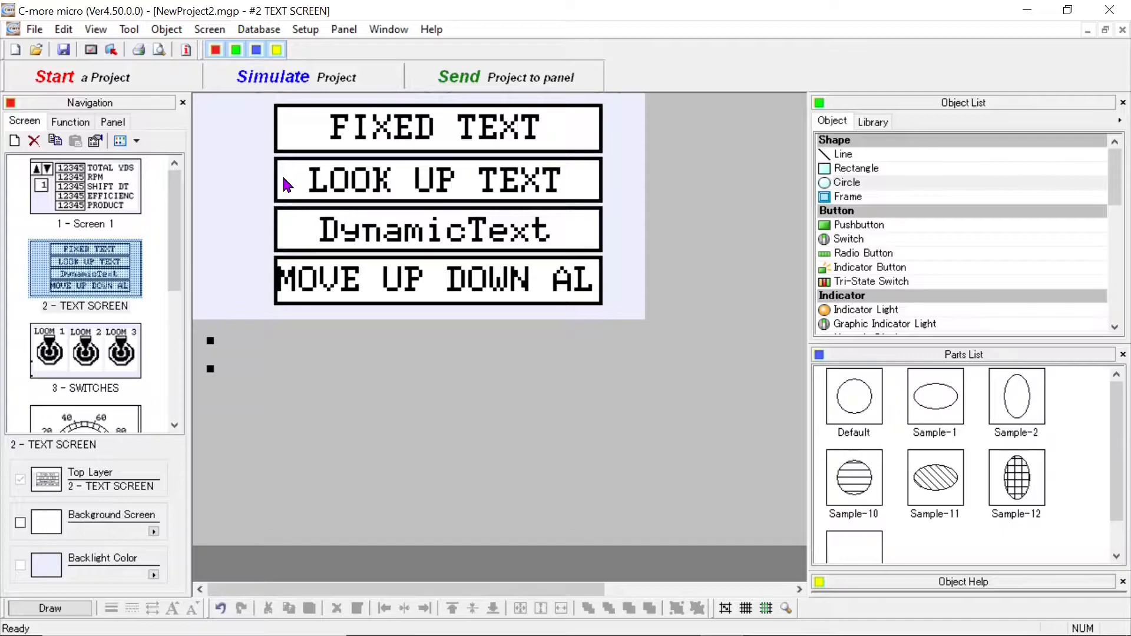
Inspect the tag assignment of the LOOK UP TEXT object and leave its properties without changes.
double_click(424, 188)
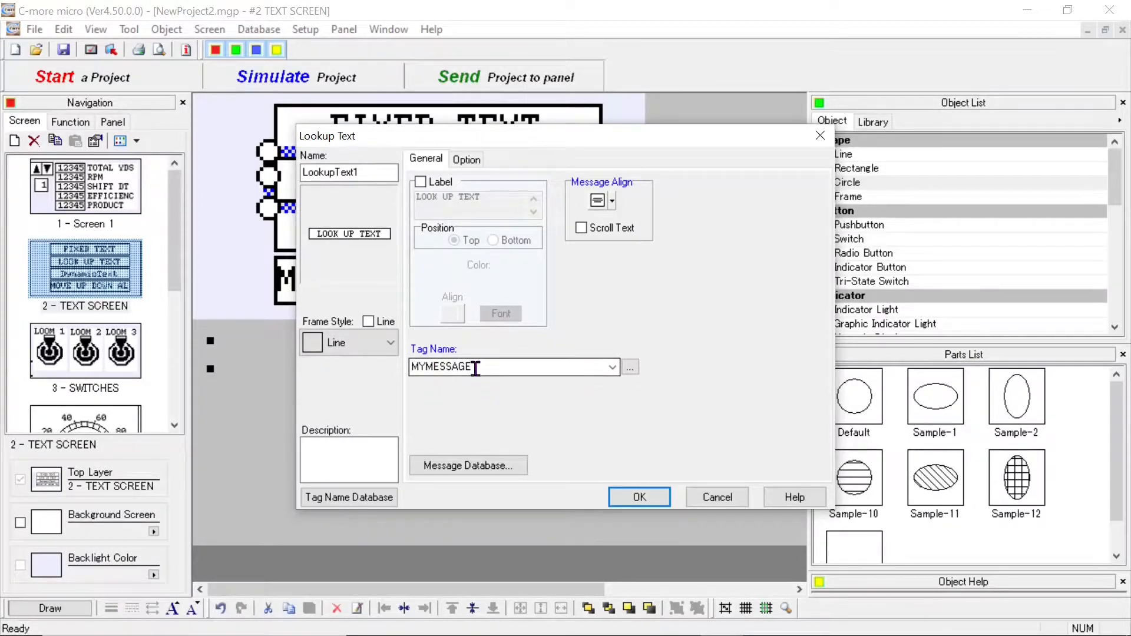
mouse_move(476, 368)
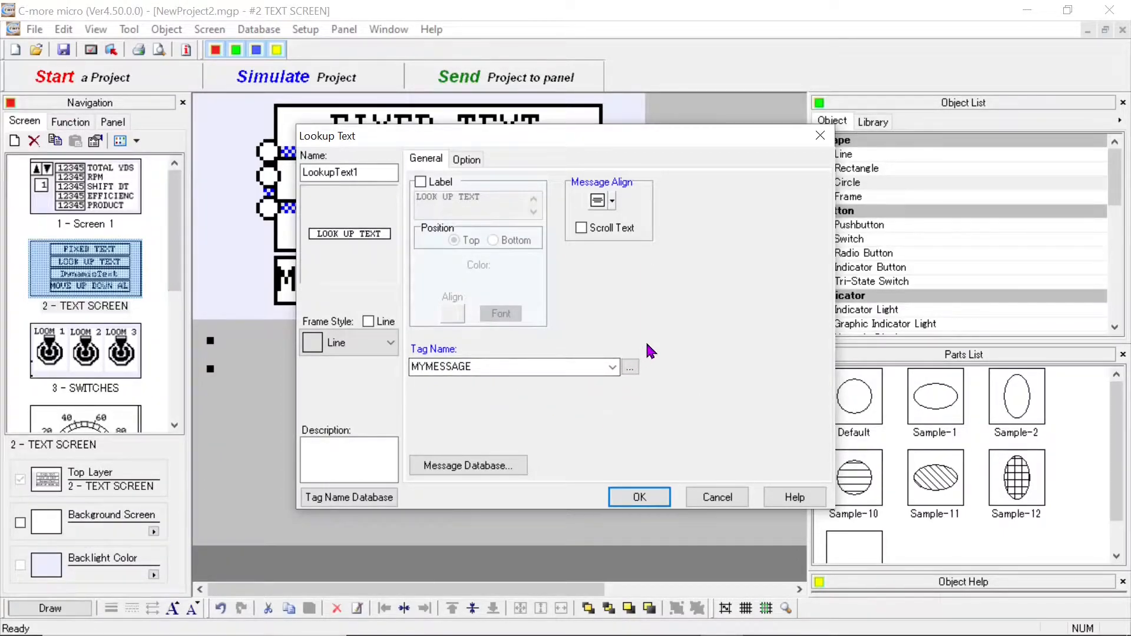
click(731, 499)
Look up the MYMESSAGE tag in the Tag Name Database, sorted by tag name, to check its PLC address.
click(255, 29)
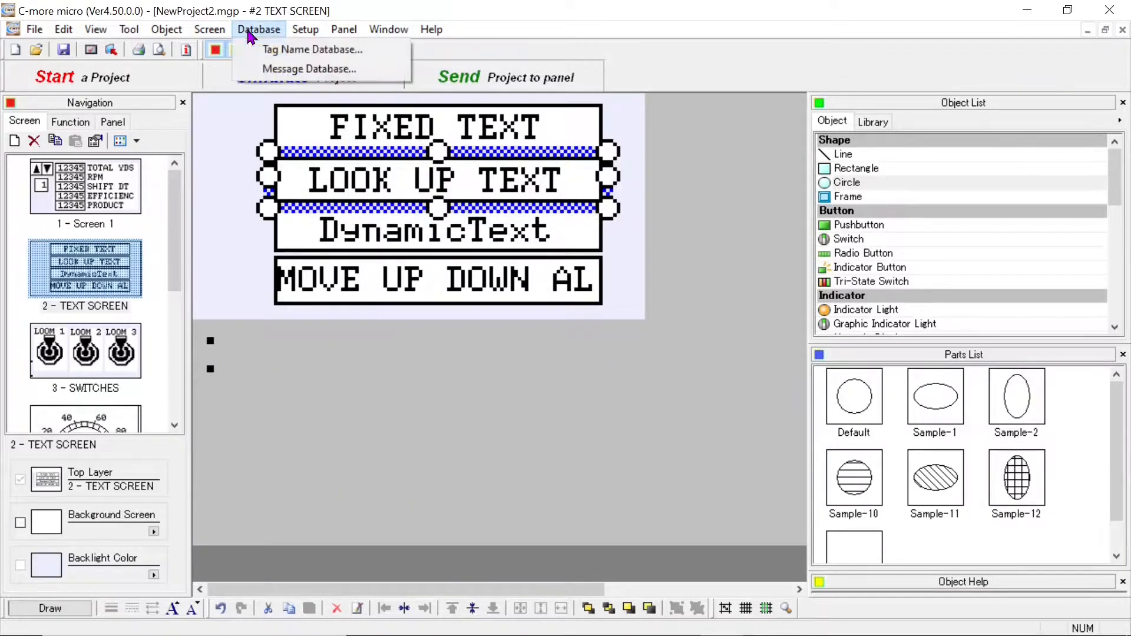
click(296, 52)
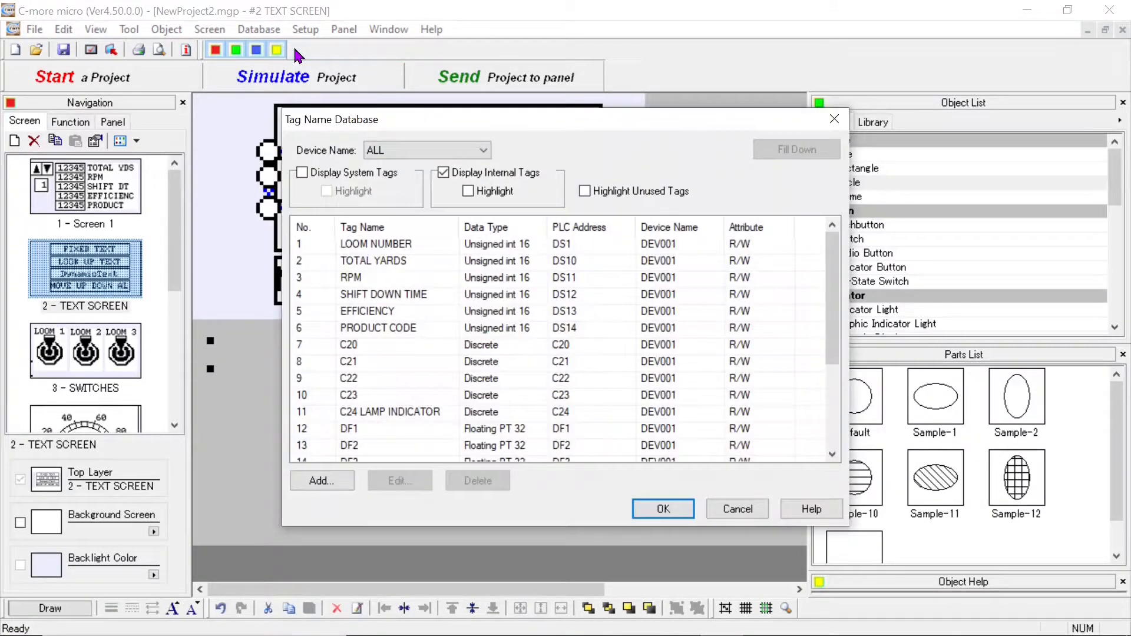
click(404, 229)
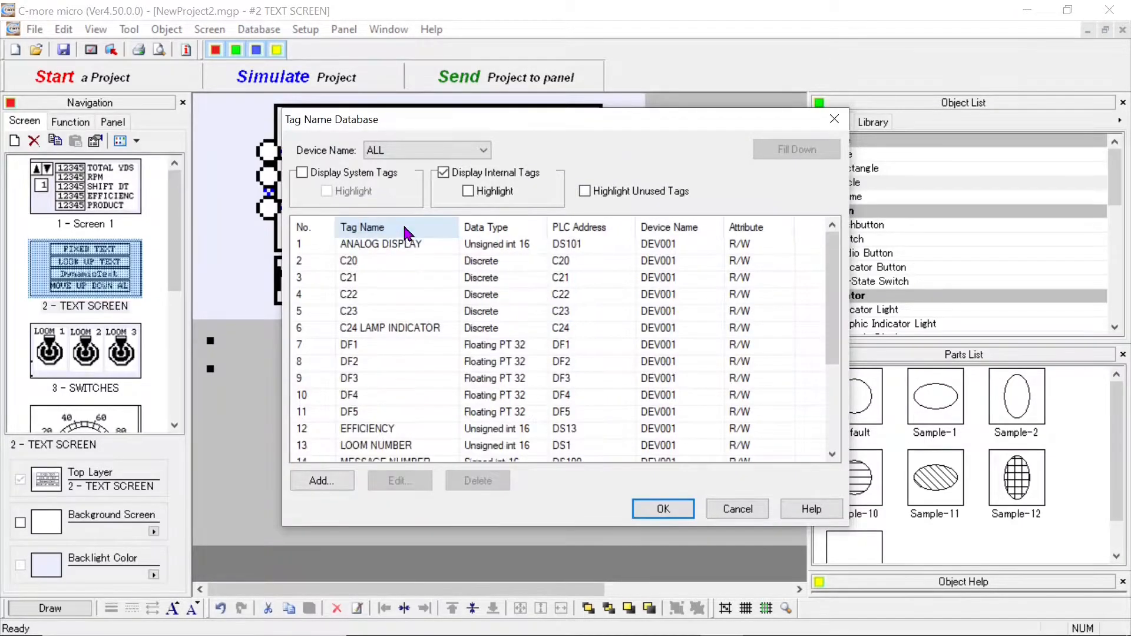
click(835, 427)
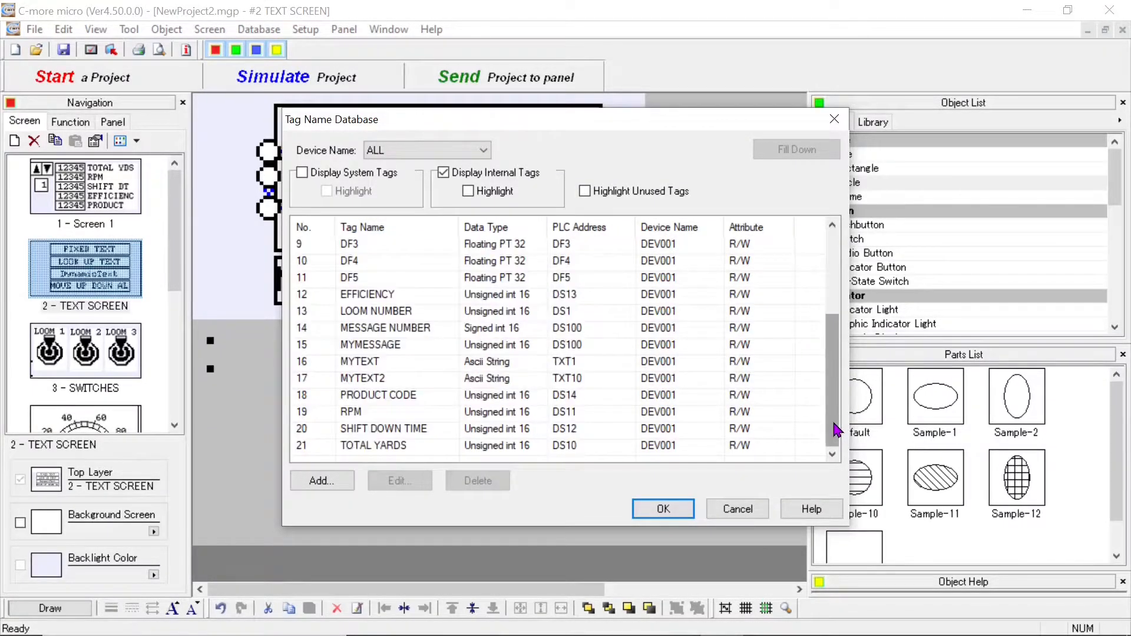
click(382, 348)
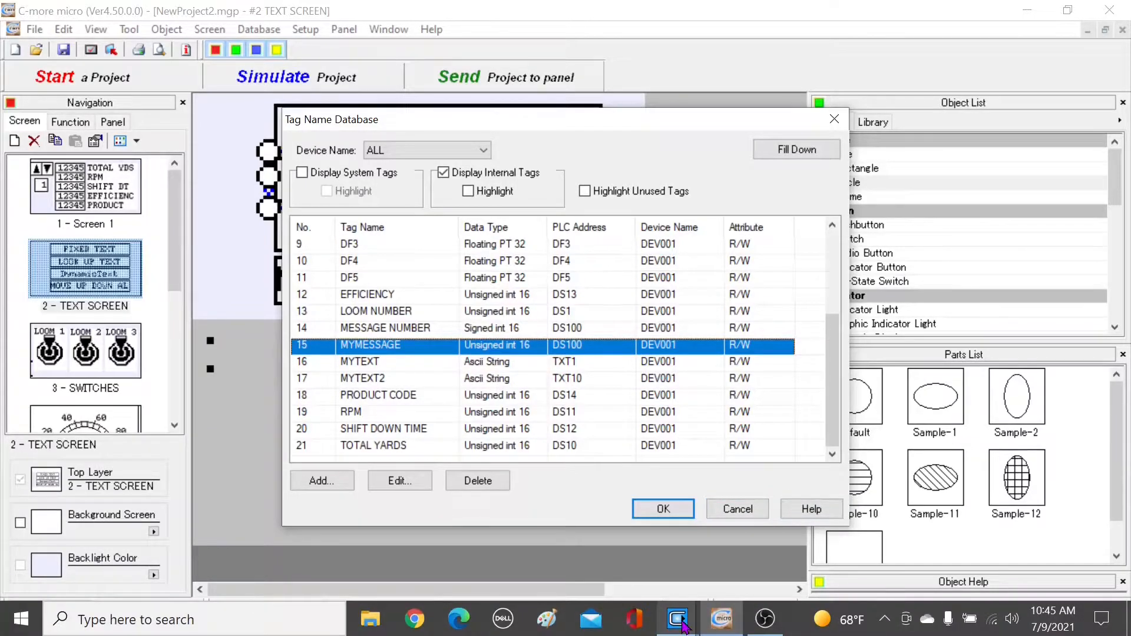
Switch to DataView2 in CLICK Programming Software and write the values 1 and 2 in turn to DS100 Message Number.
click(681, 626)
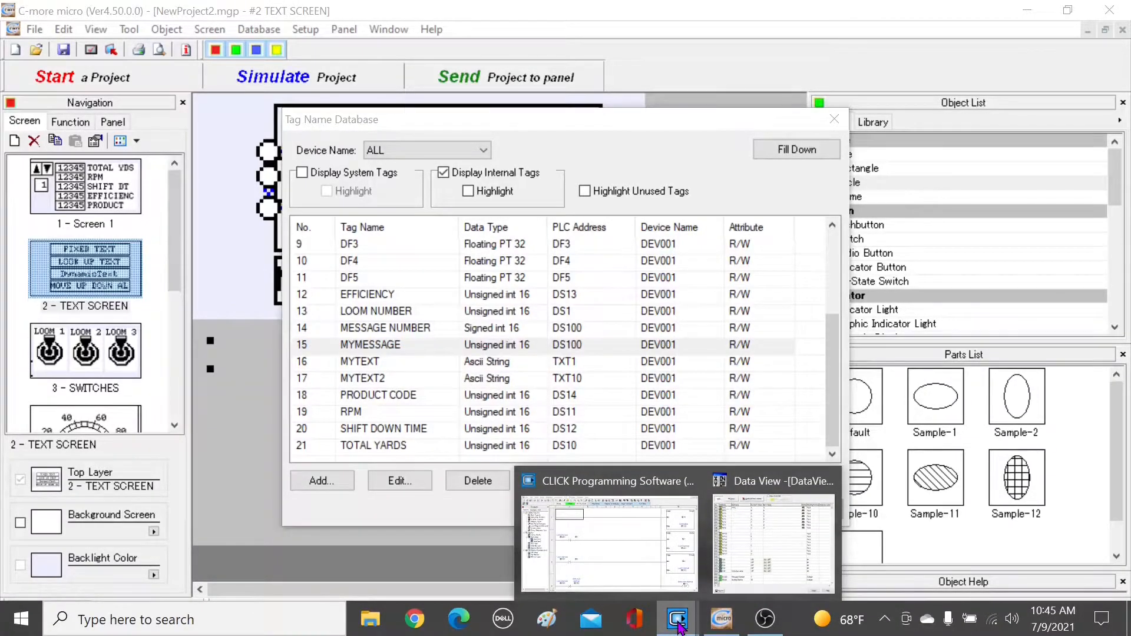
click(681, 628)
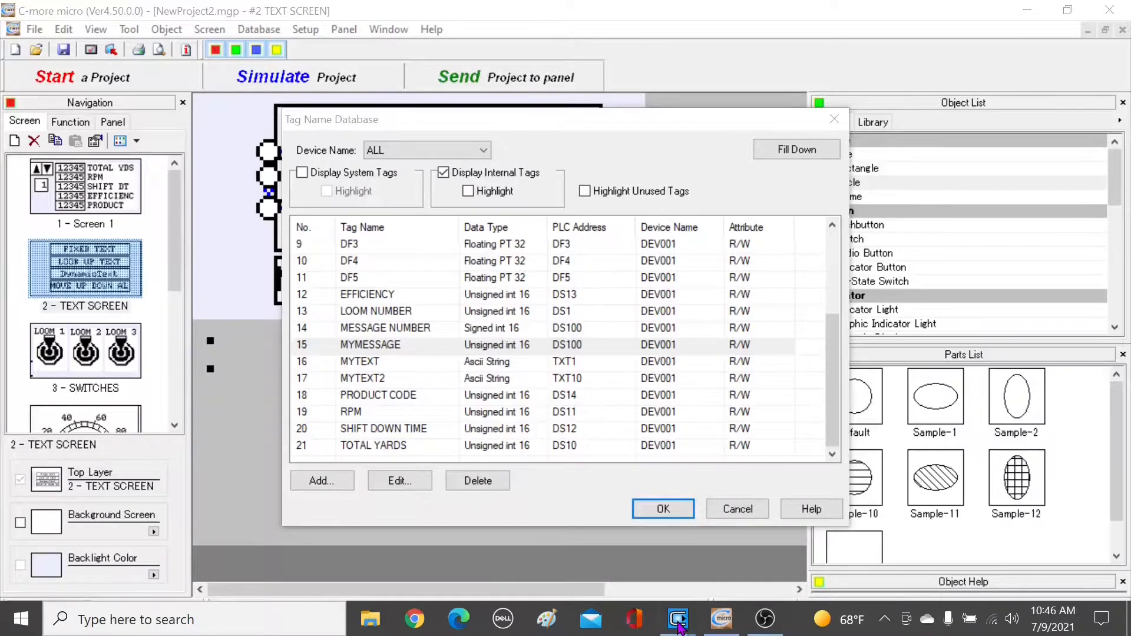
click(681, 626)
click(633, 527)
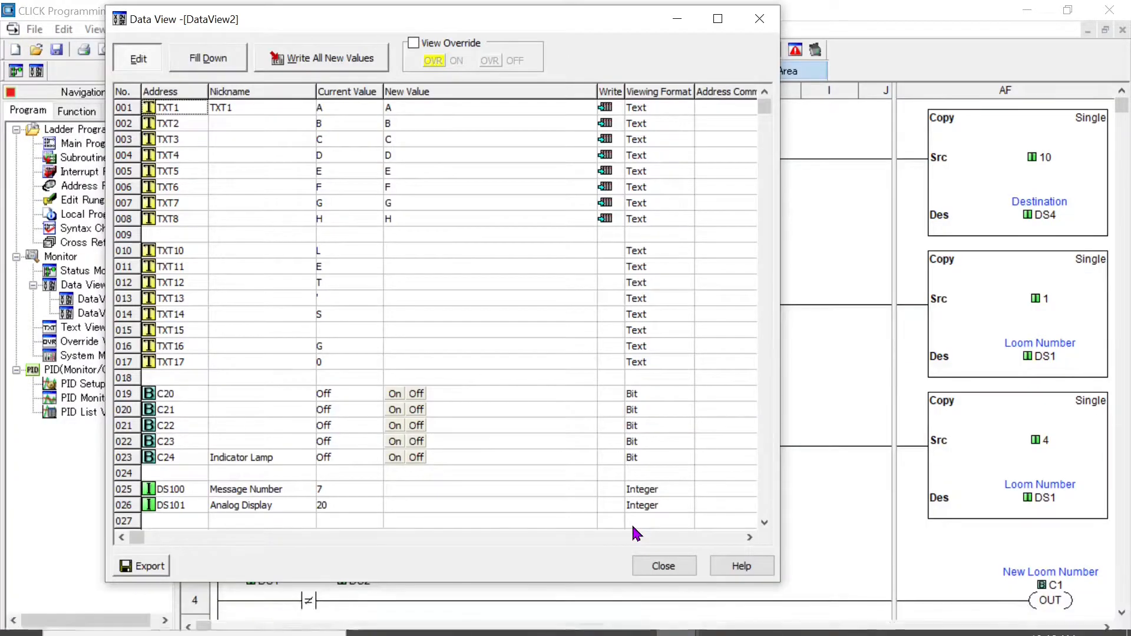
click(765, 522)
click(765, 523)
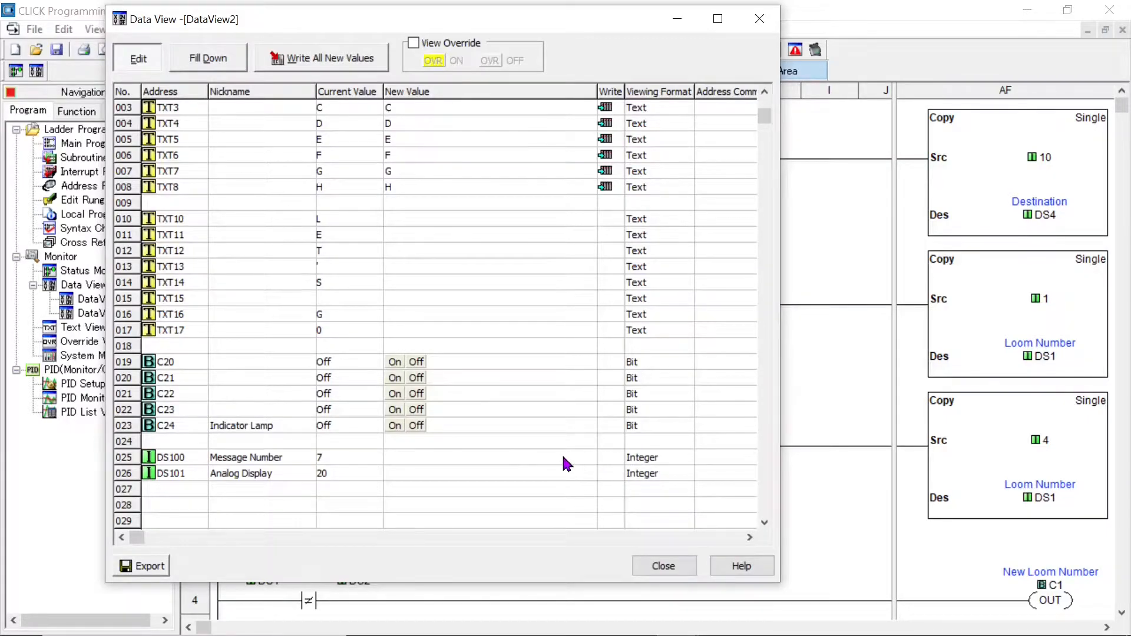
click(407, 459)
text(1)
click(610, 459)
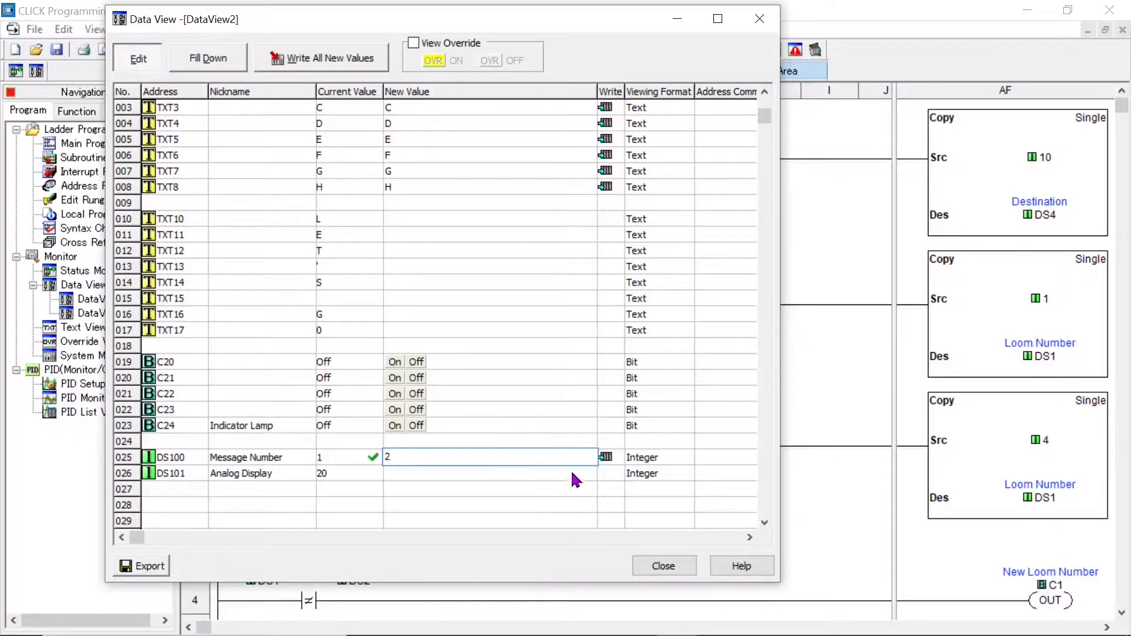
click(606, 457)
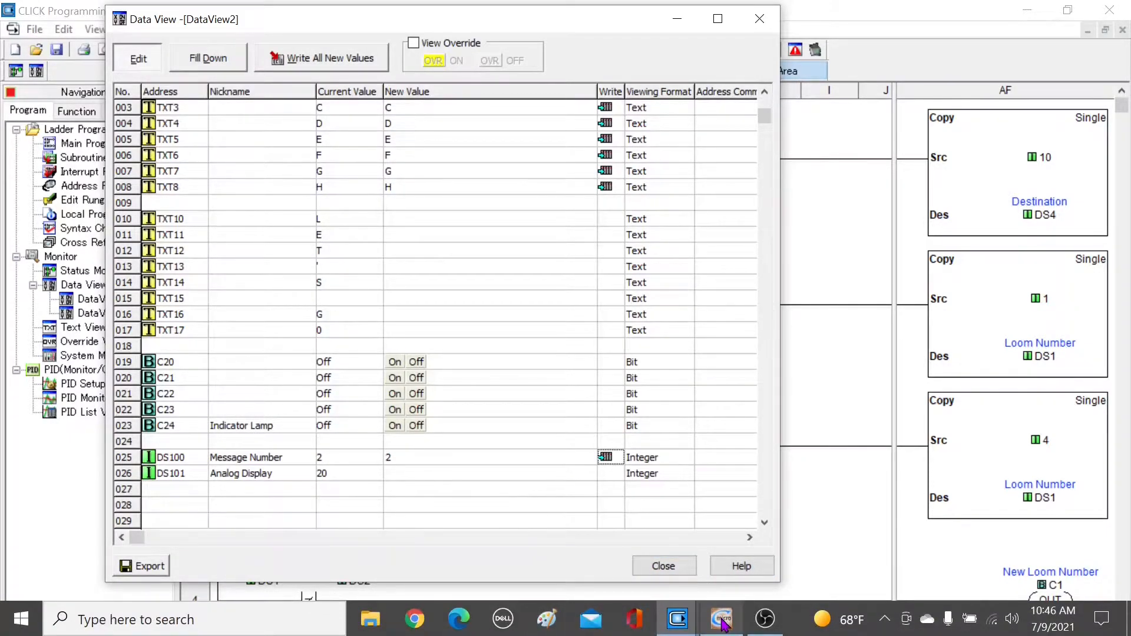
Switch back to C-more micro, dismiss the Tag Name Database, and open the Message Database.
click(721, 619)
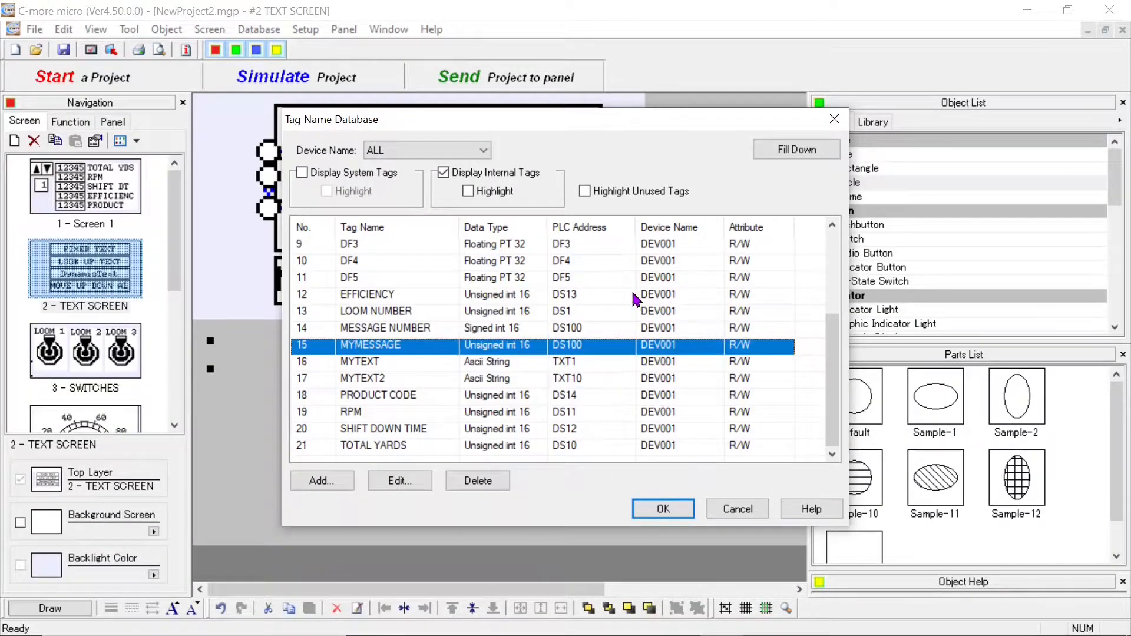
click(751, 514)
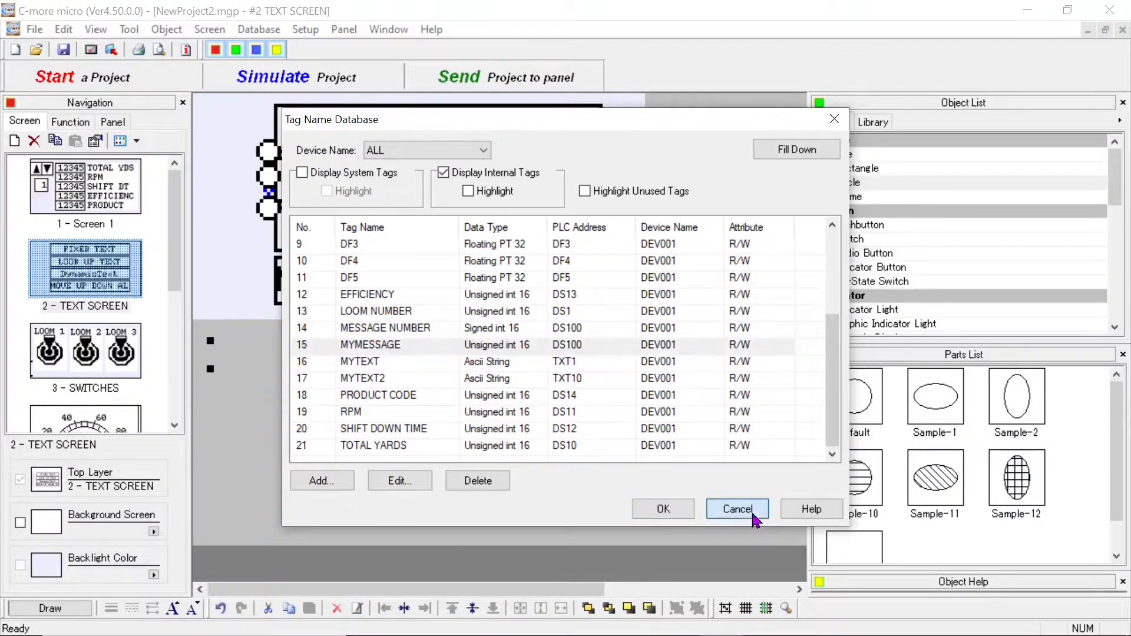
click(260, 29)
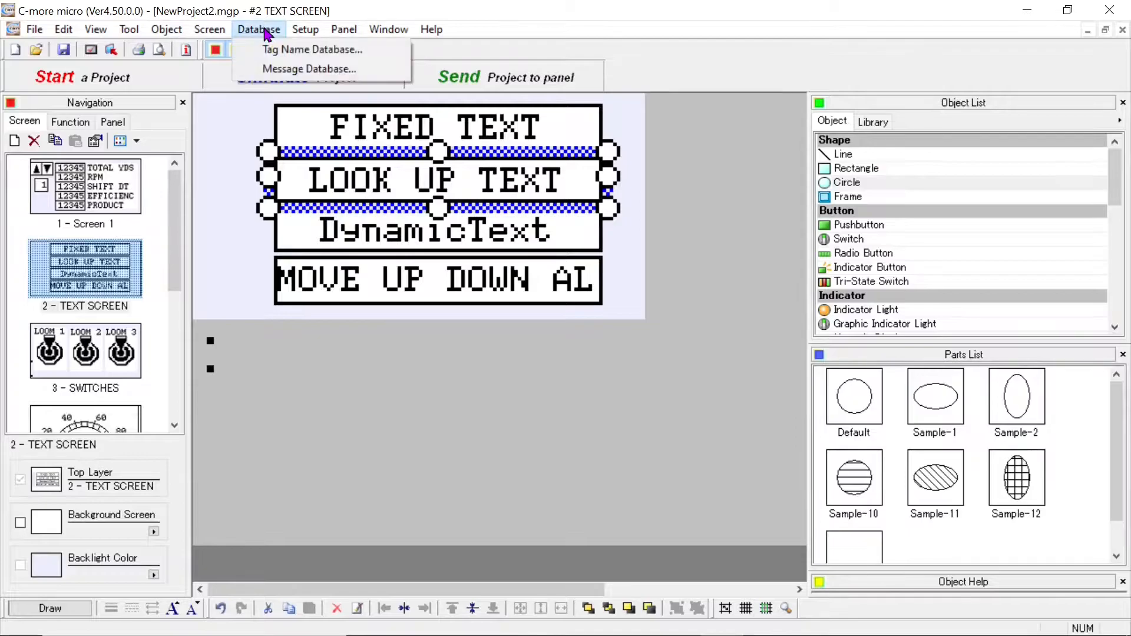
click(324, 70)
drag(373, 56, 323, 48)
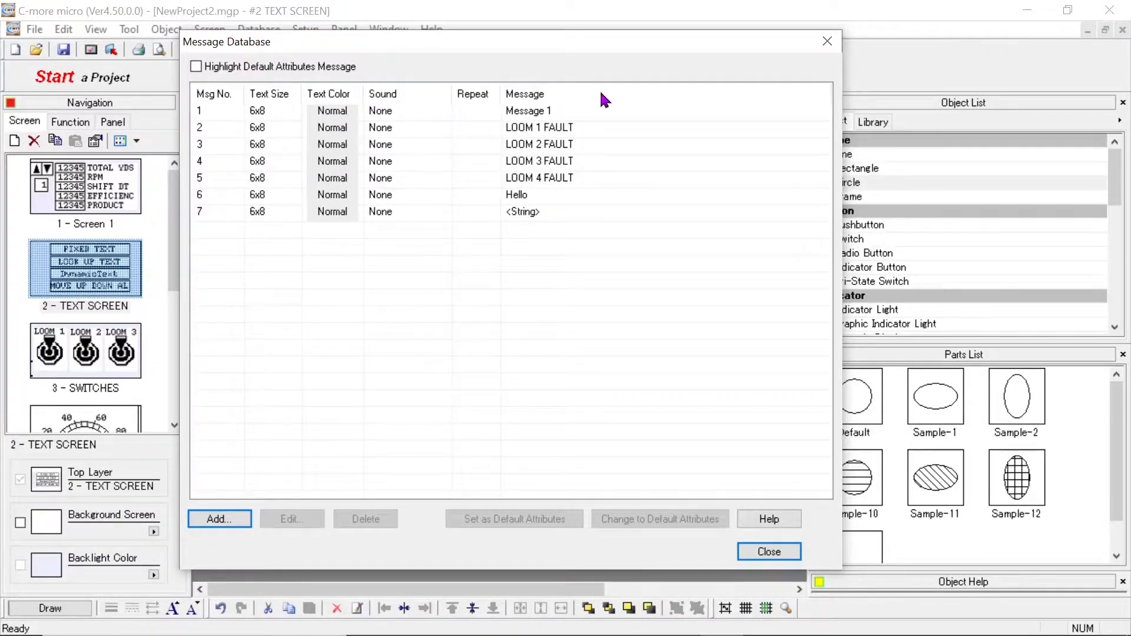
Review the message entries by number, from Message 1 through the loom faults and Hello to the embedded string.
click(204, 115)
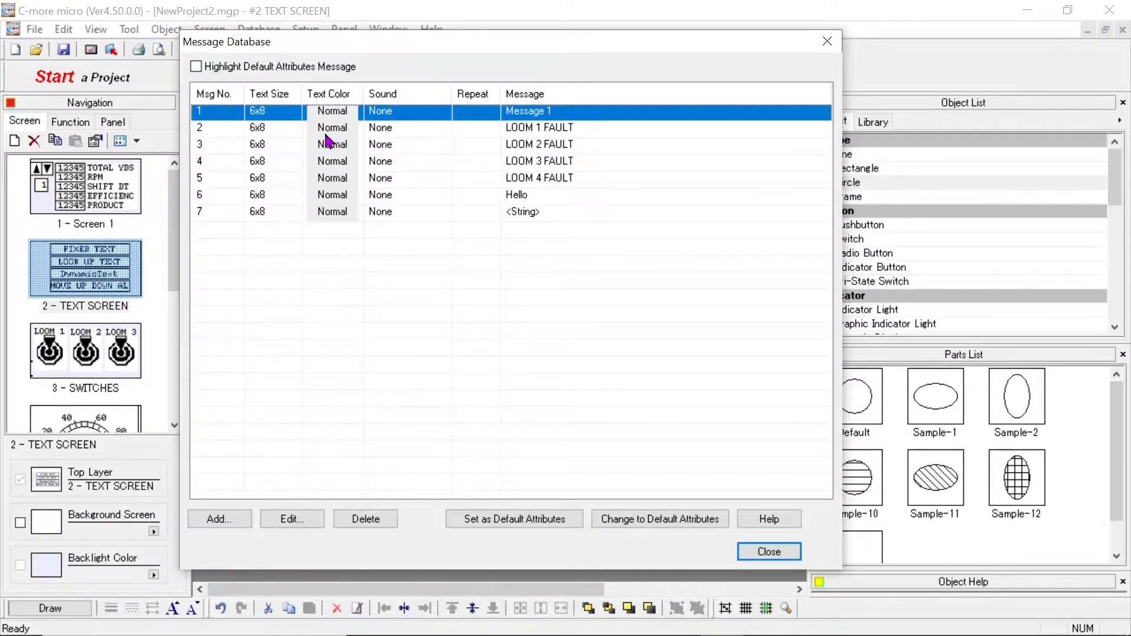
click(213, 132)
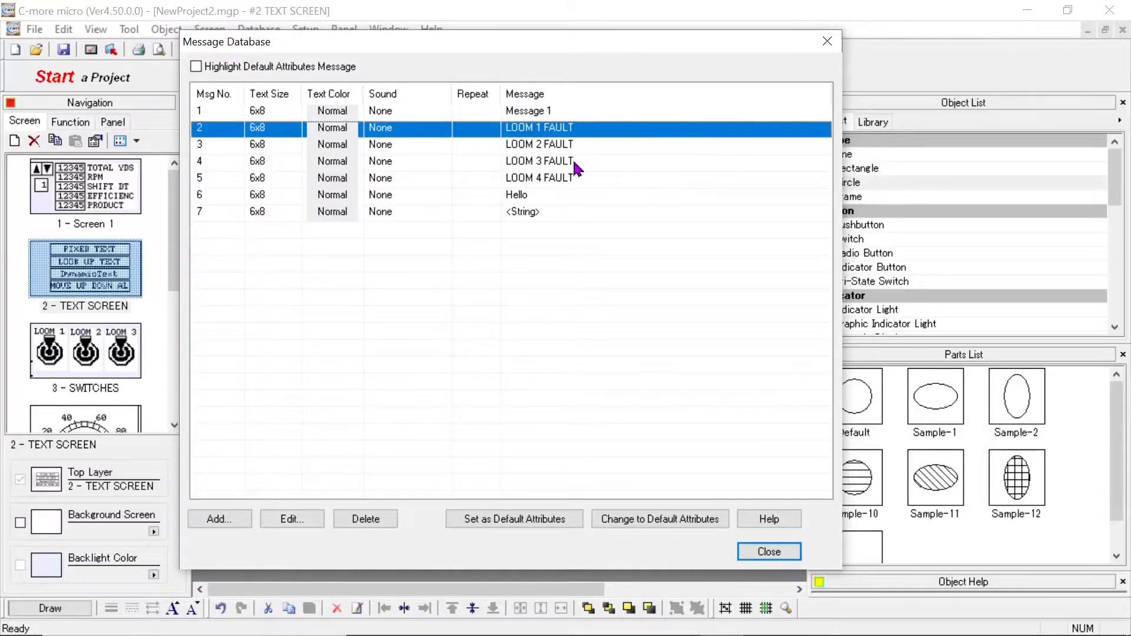
click(201, 179)
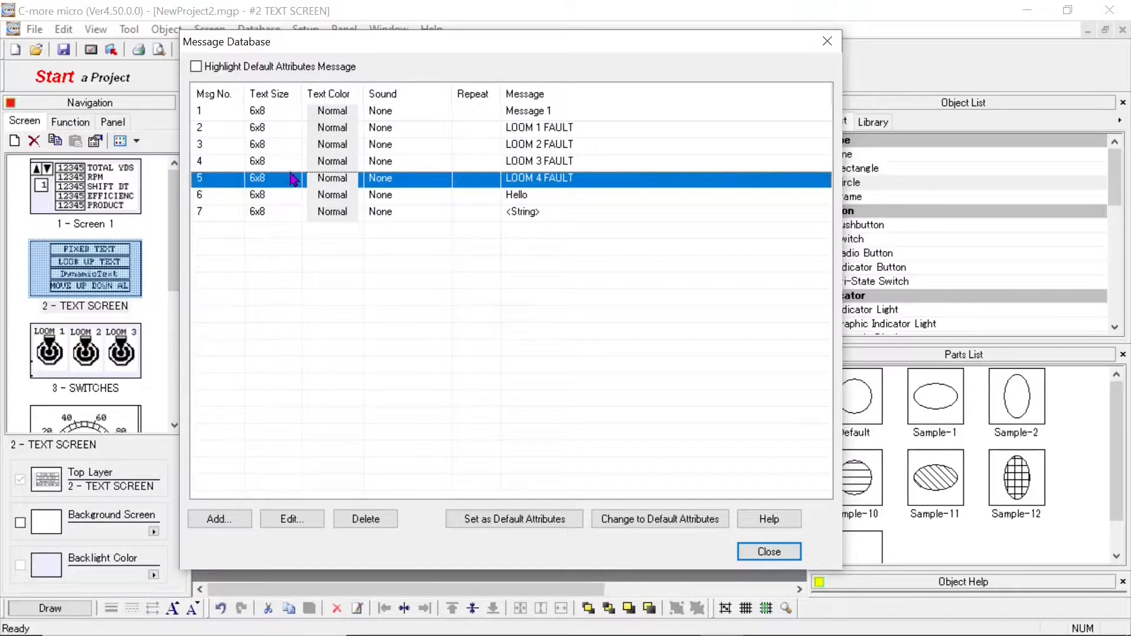
click(213, 200)
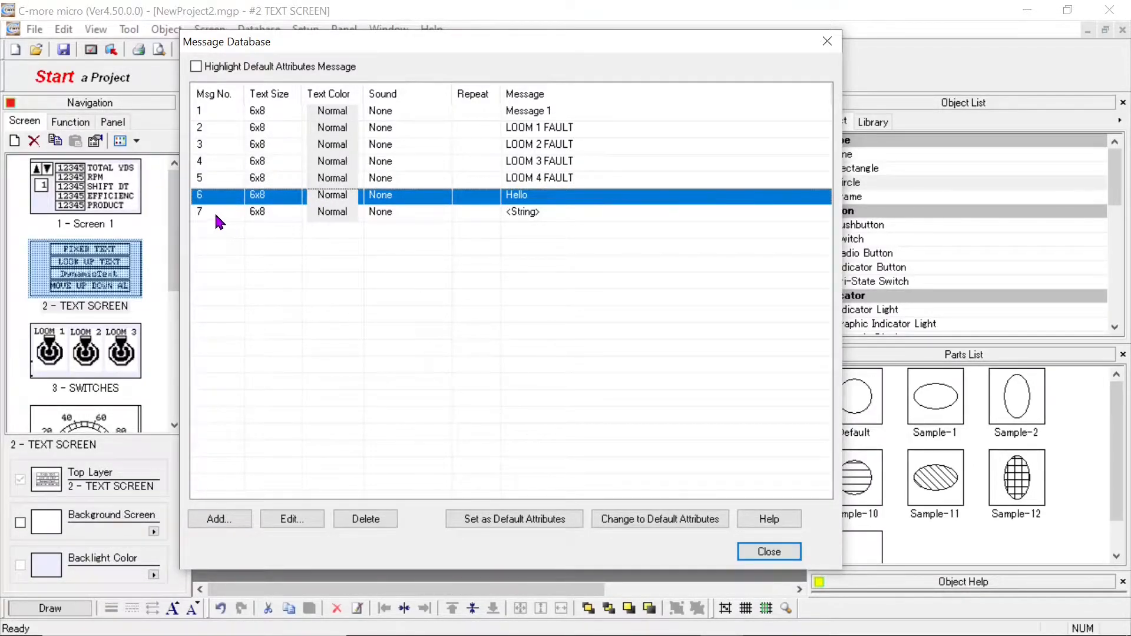
click(218, 219)
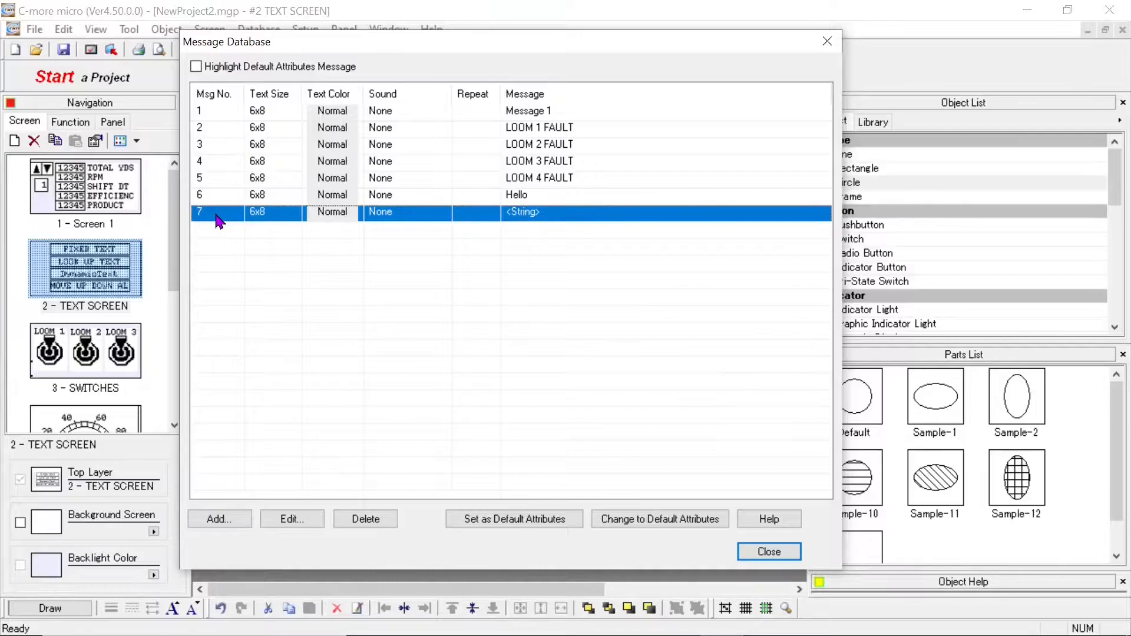
Inspect which tag feeds the embedded string in message 7, then close the message dialogs without changes.
double_click(576, 223)
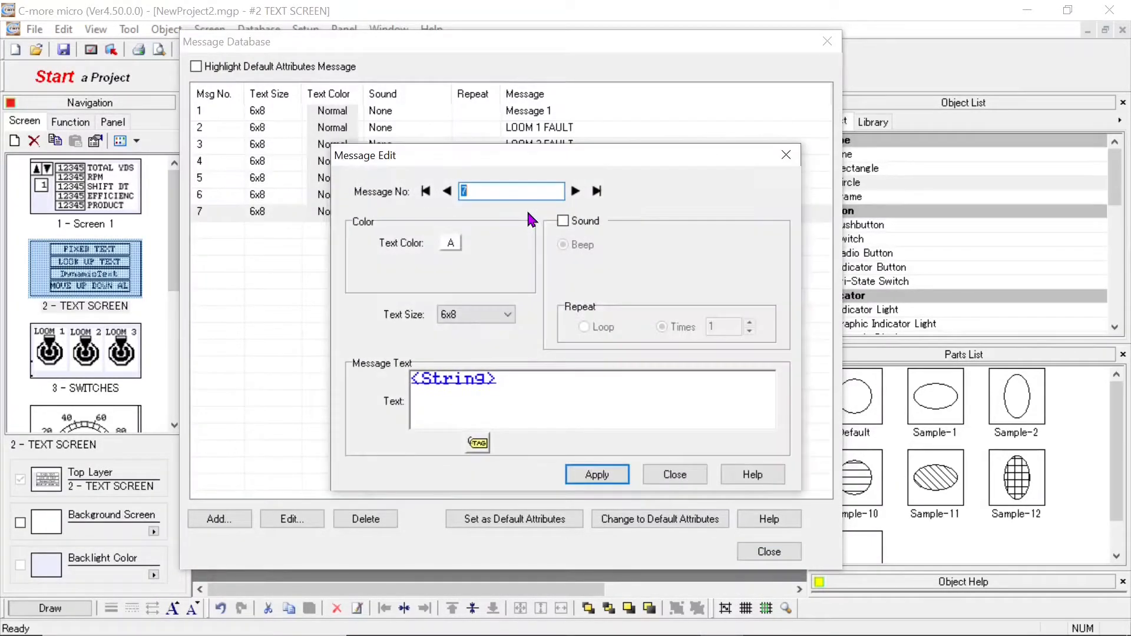
drag(610, 135, 585, 115)
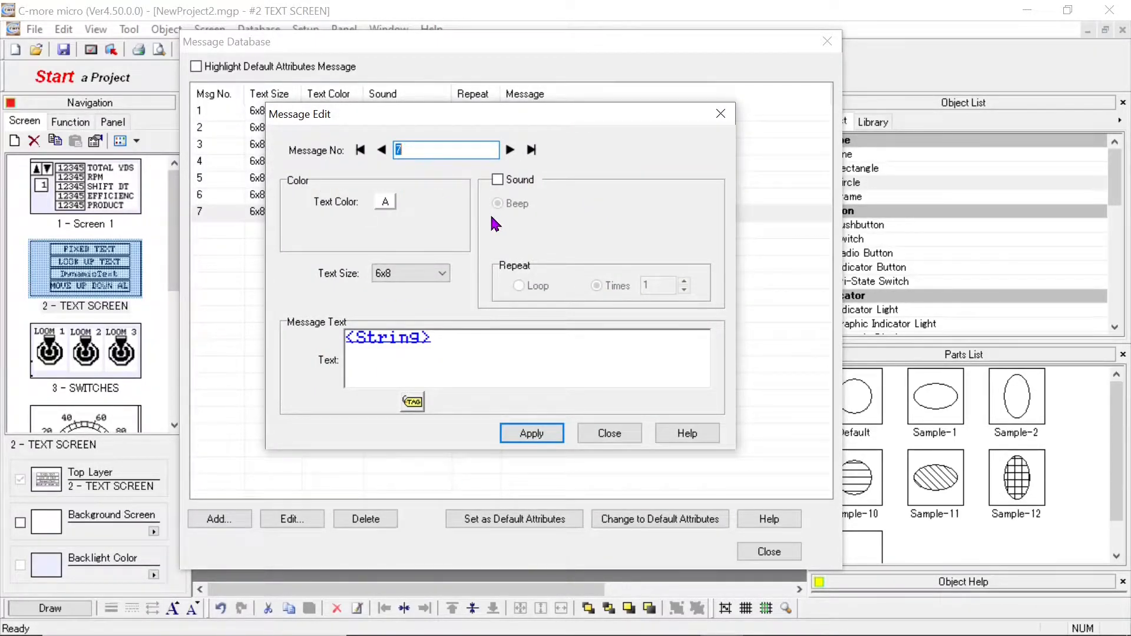
double_click(383, 342)
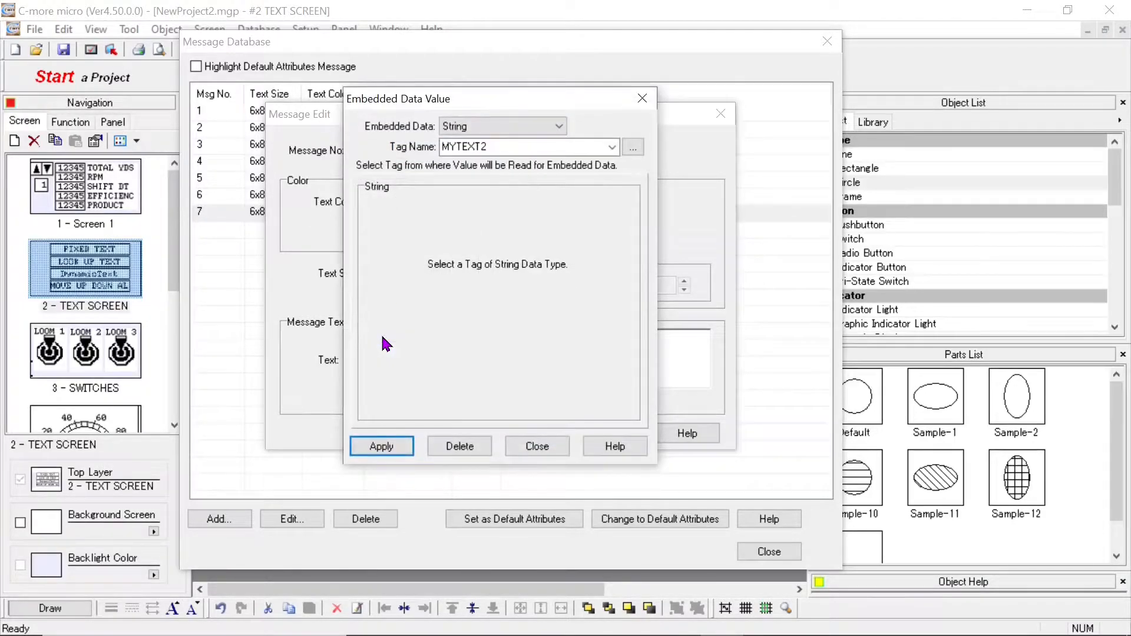
drag(529, 99, 629, 96)
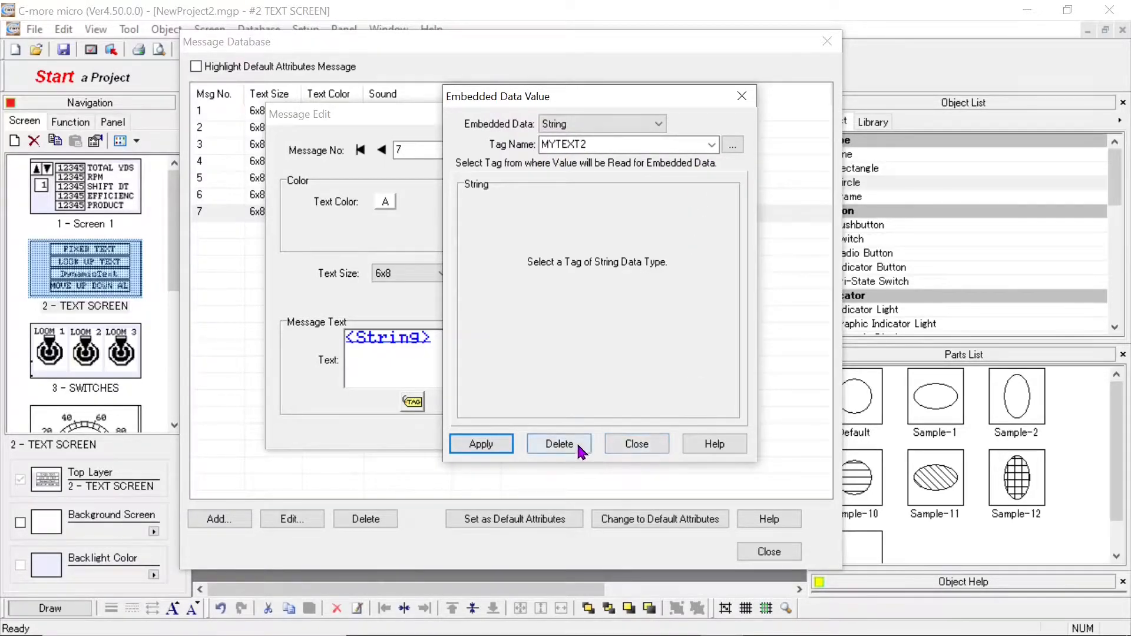
click(640, 447)
click(609, 434)
click(778, 552)
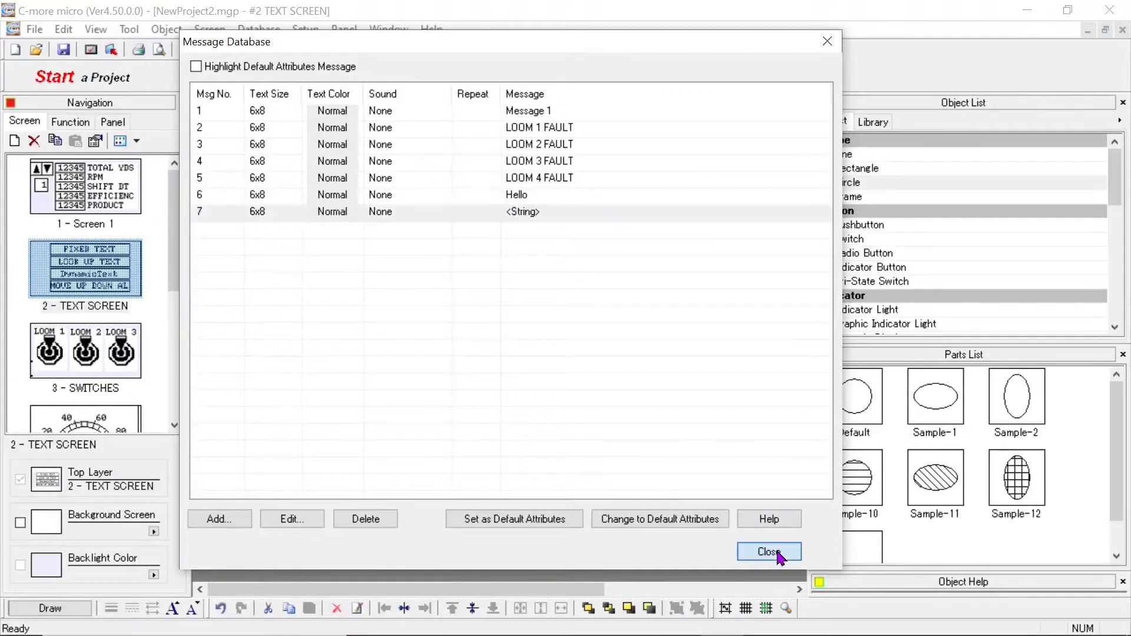
Open the Tag Name Database and inspect the character count and PLC address of the MYTEXT2 tag.
click(262, 29)
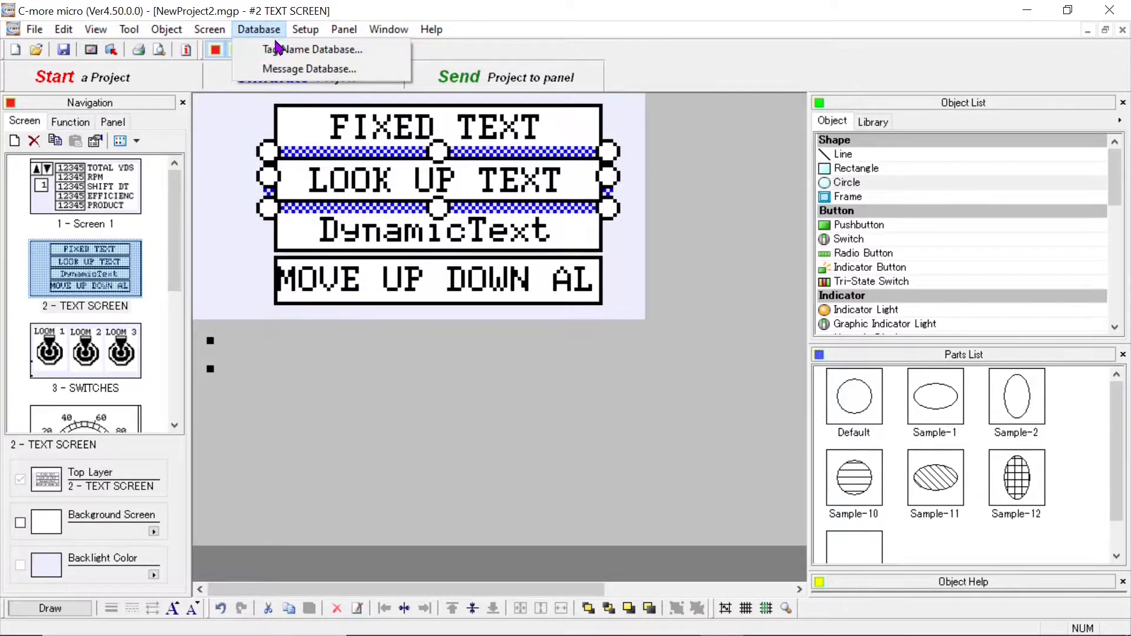
click(277, 51)
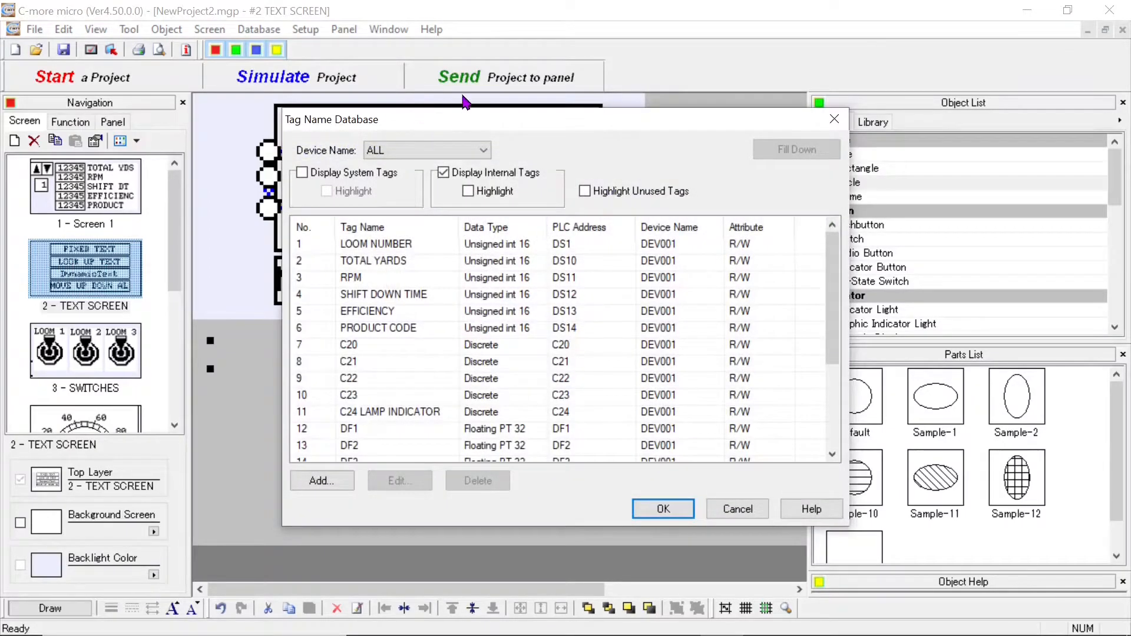
drag(478, 123, 465, 58)
drag(820, 277, 820, 406)
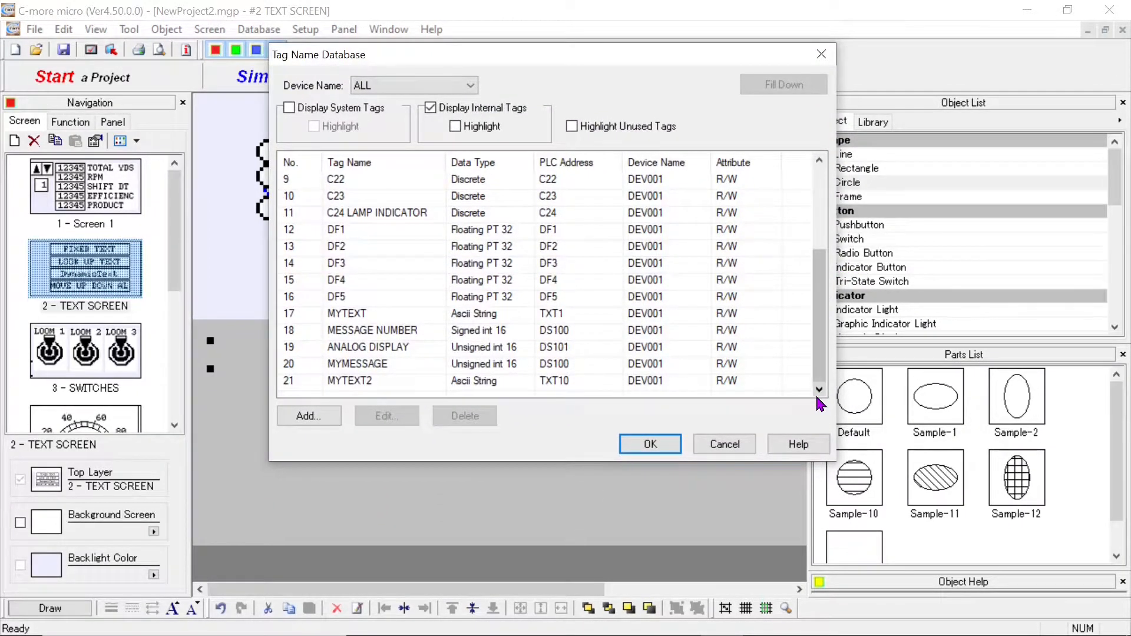
click(358, 382)
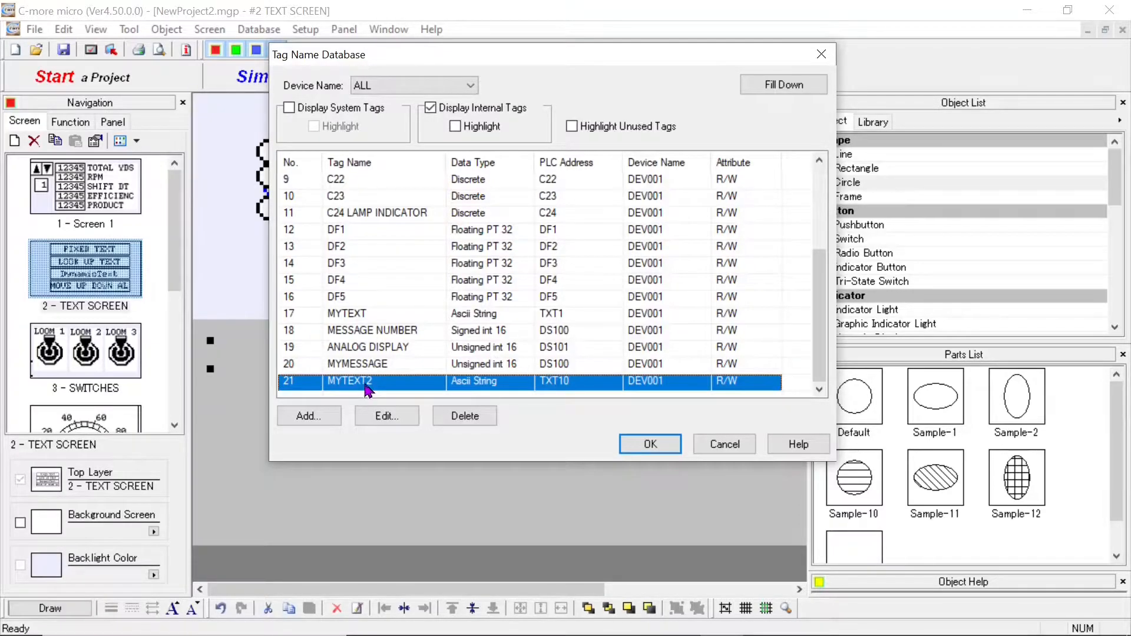
click(387, 417)
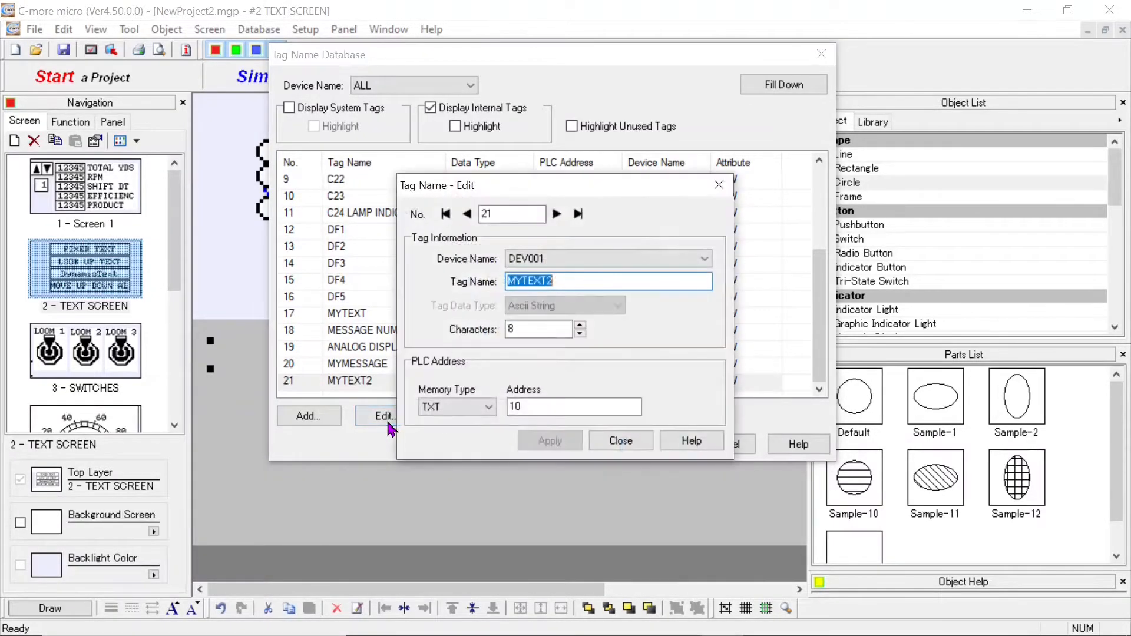
drag(616, 197, 596, 127)
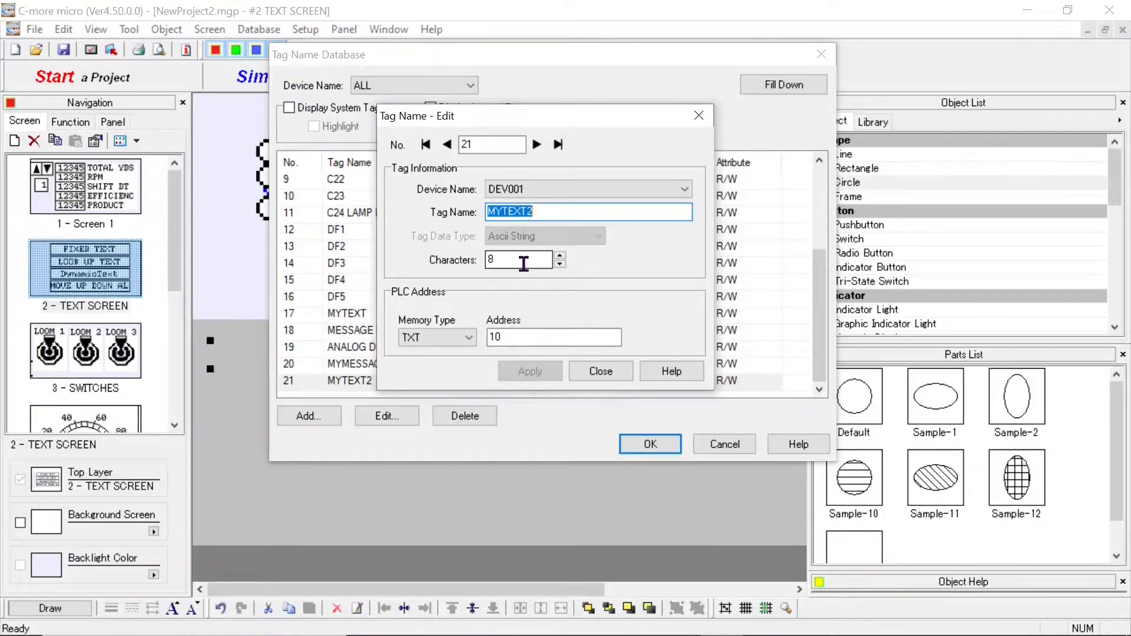
Try to set the MYTEXT2 tag's length to 9 characters, restore 8, and dismiss the tag dialogs without changes.
click(560, 257)
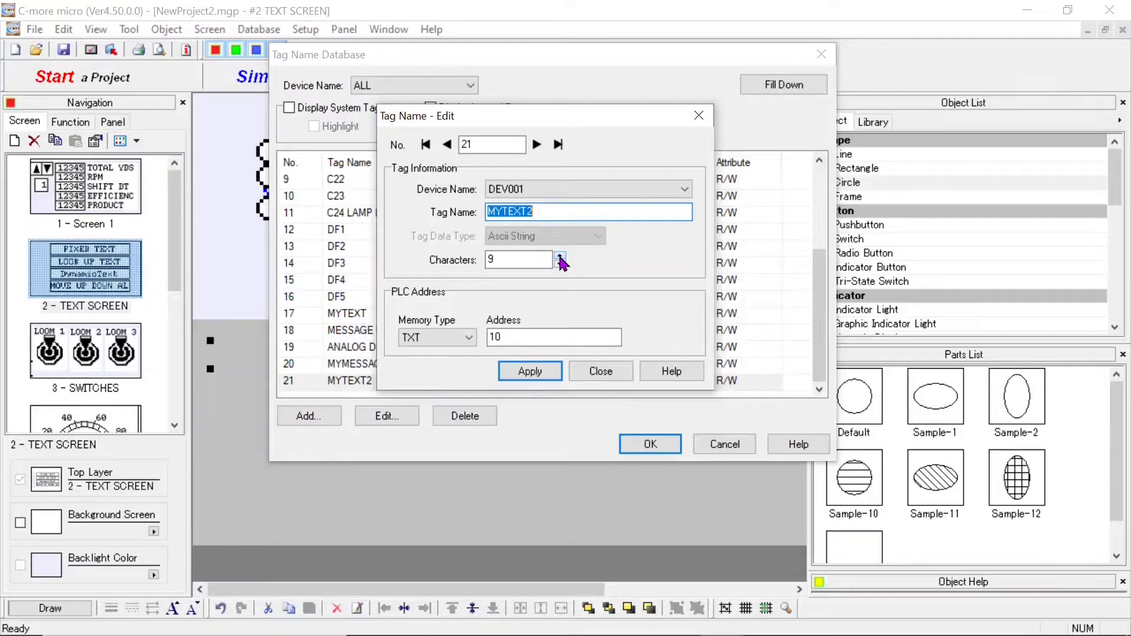
click(548, 373)
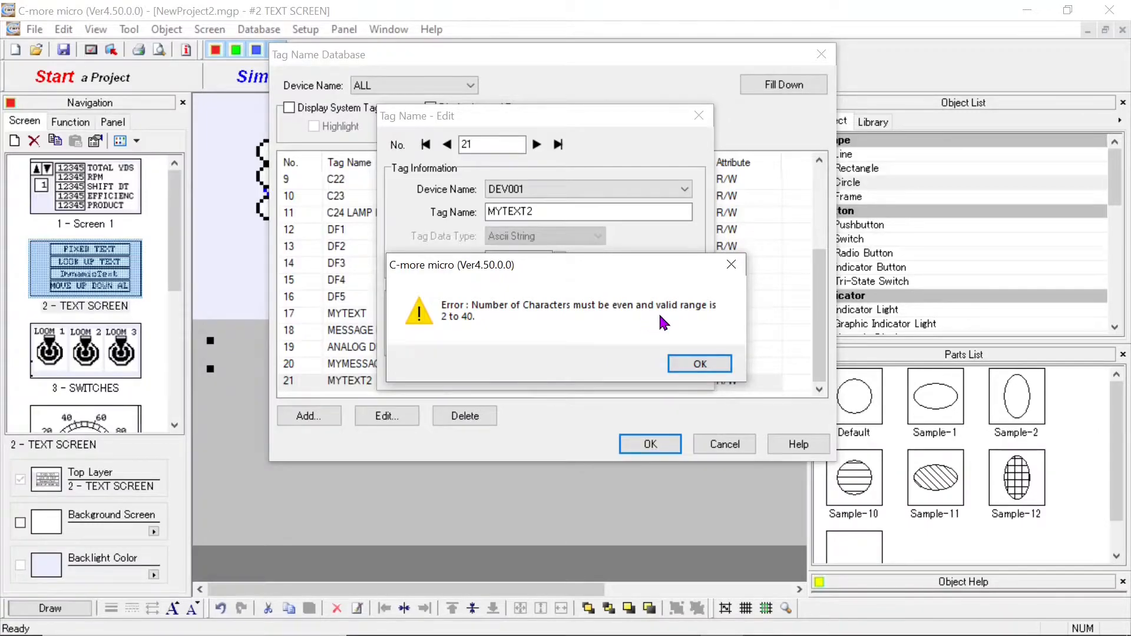
click(700, 364)
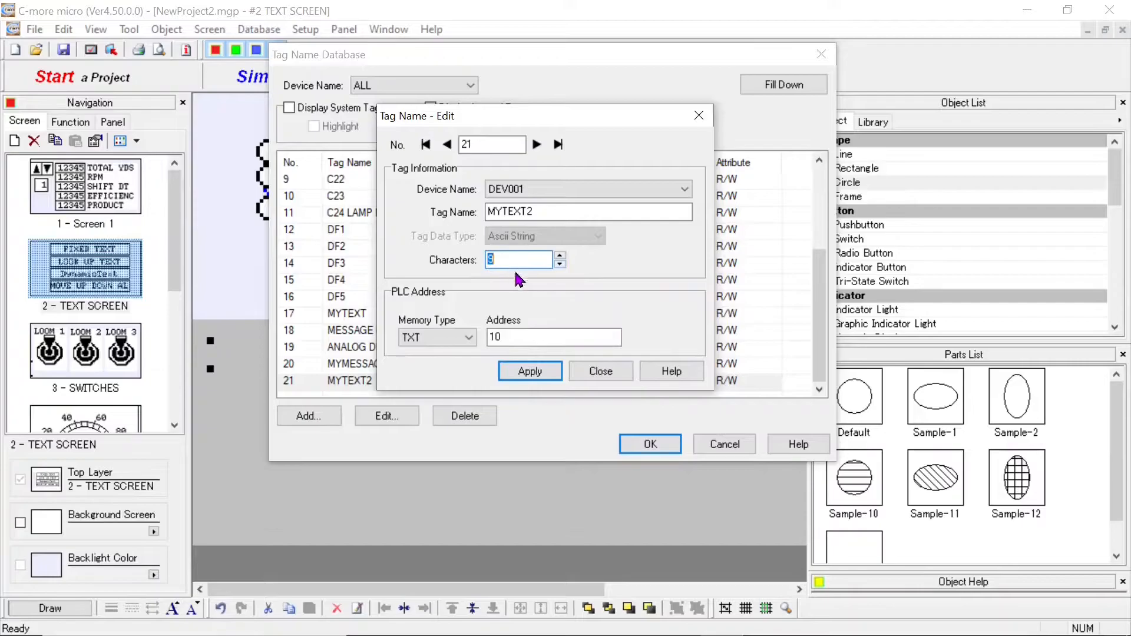
click(560, 265)
click(603, 374)
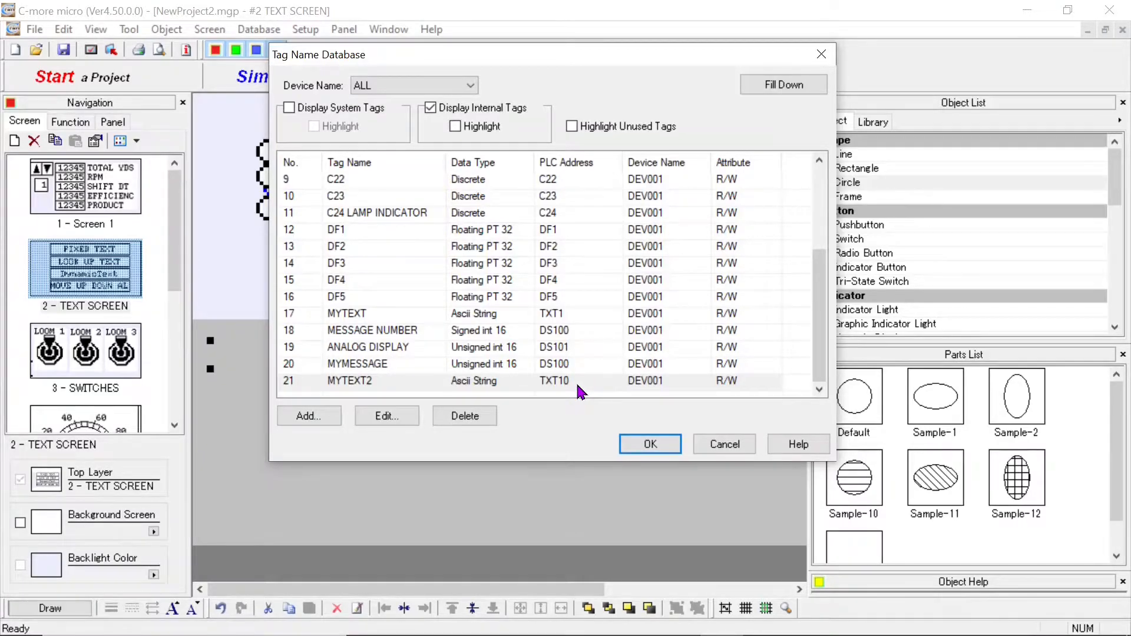
click(725, 444)
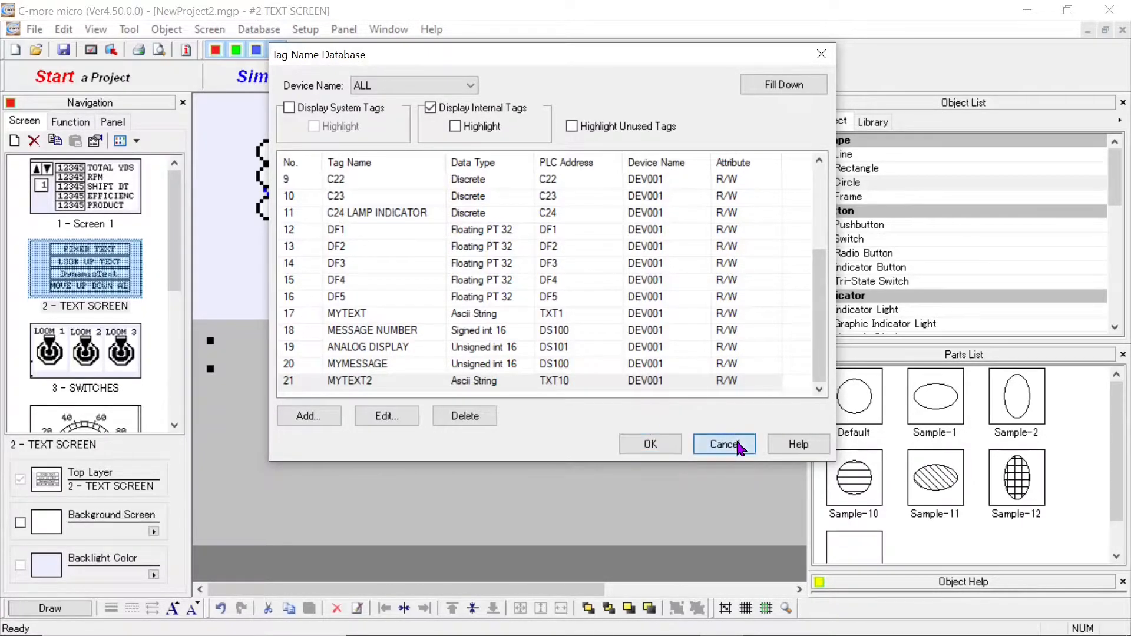
key(Return)
Switch to DataView2 in CLICK Programming Software and write a blank space to TXT15.
mouse_move(679, 629)
click(720, 505)
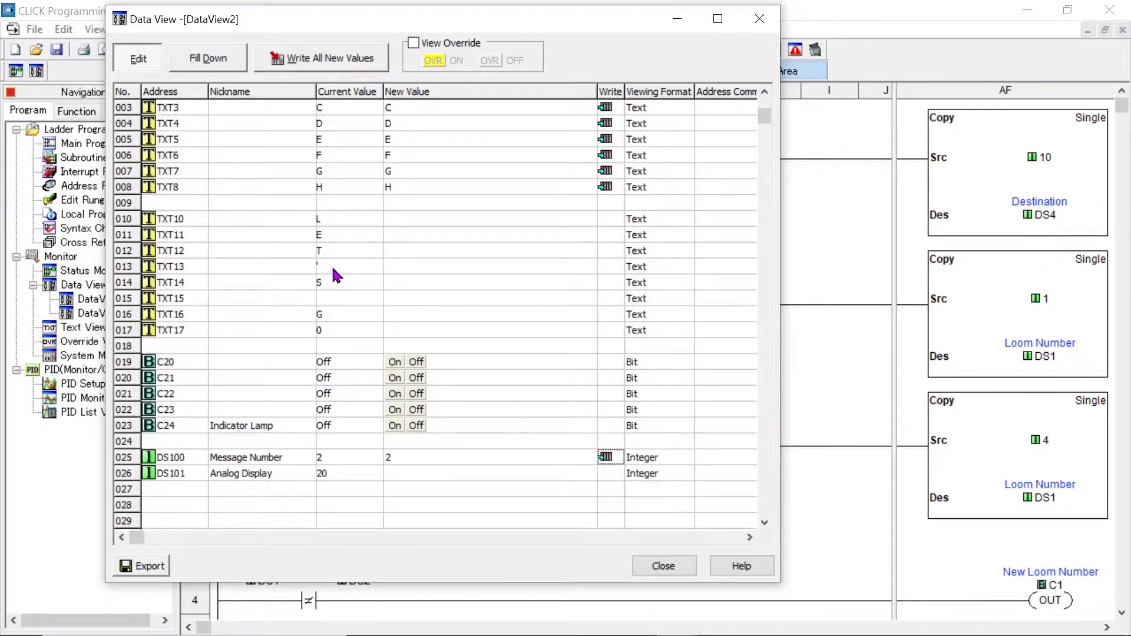
click(336, 298)
click(414, 299)
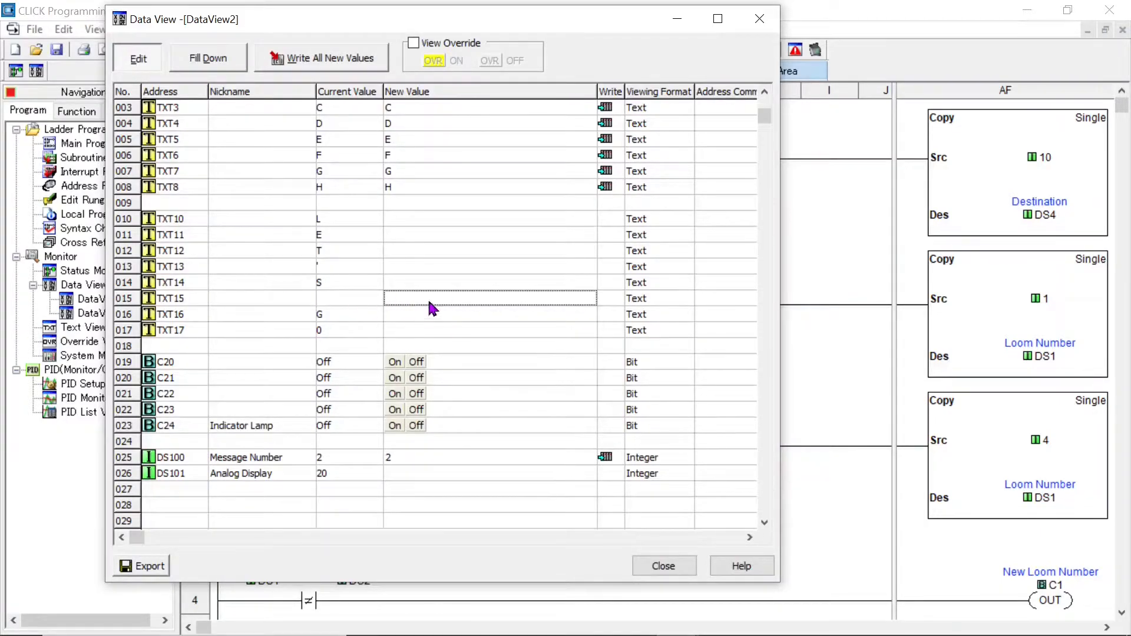
click(524, 306)
click(612, 306)
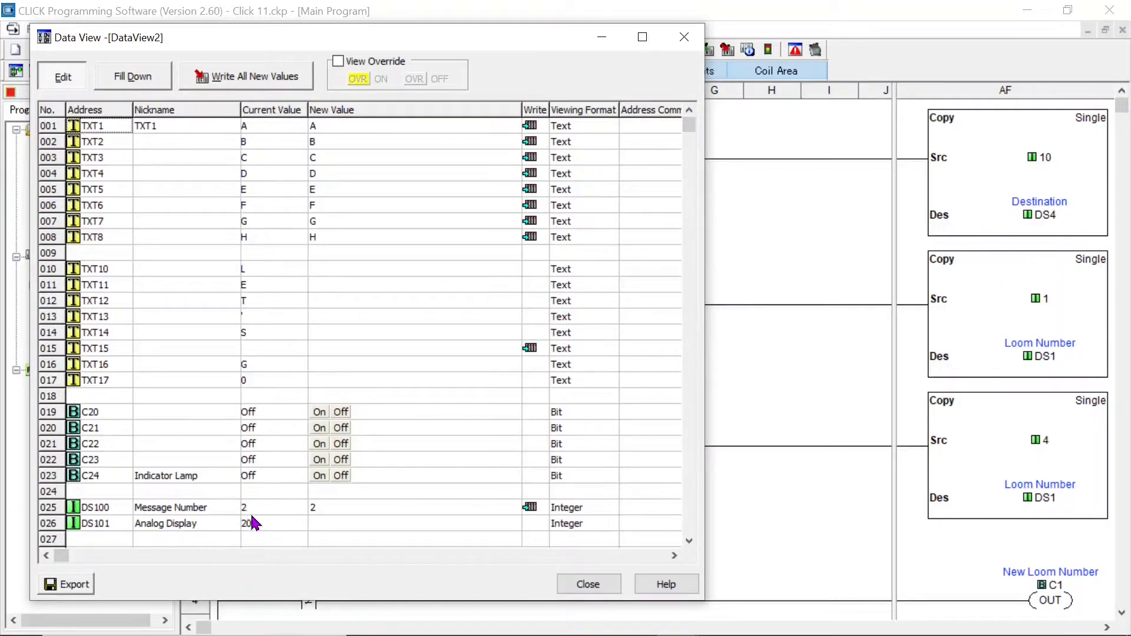
Write the value 7 to DS100 Message Number.
click(355, 509)
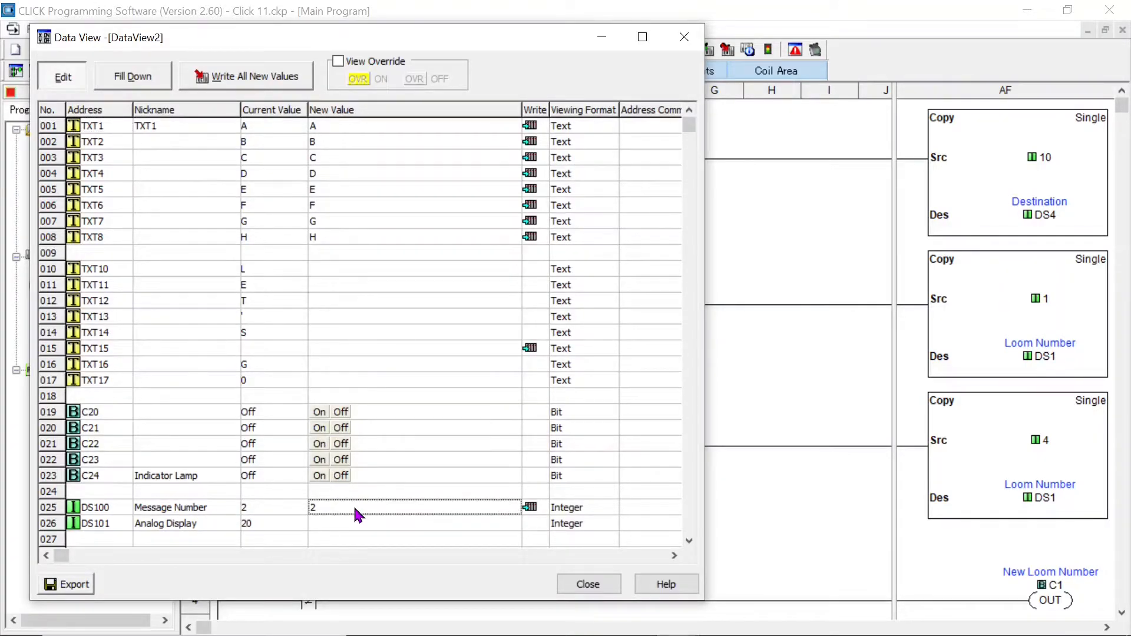
text(7)
click(532, 509)
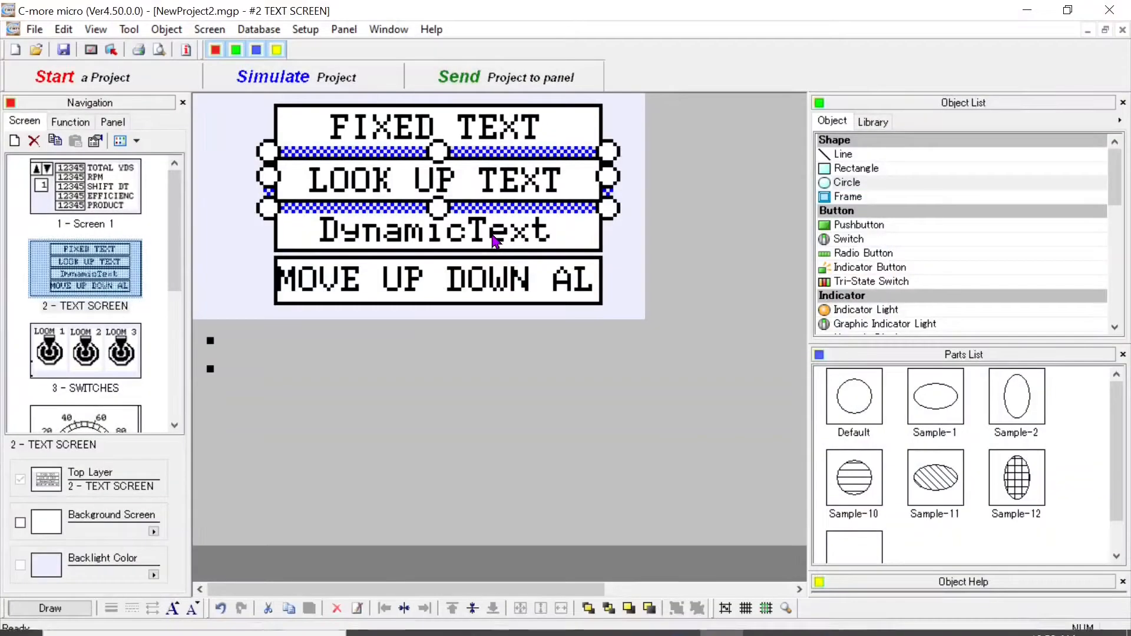
In C-more micro, inspect the DynamicText object's trigger and string tags, then dismiss its settings unchanged.
click(492, 233)
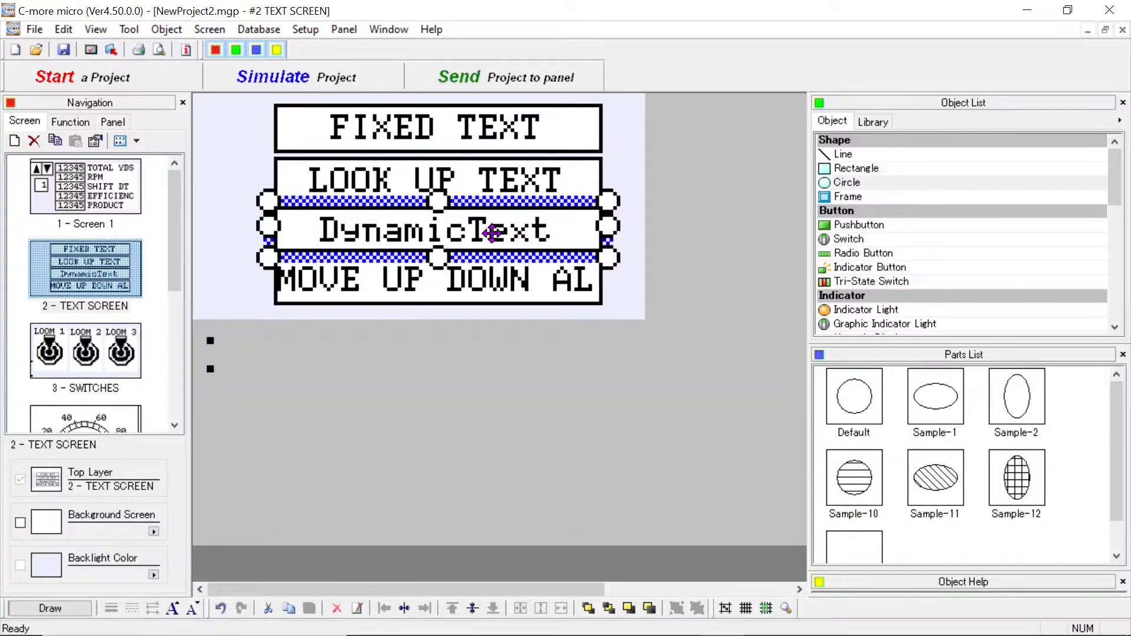
double_click(492, 233)
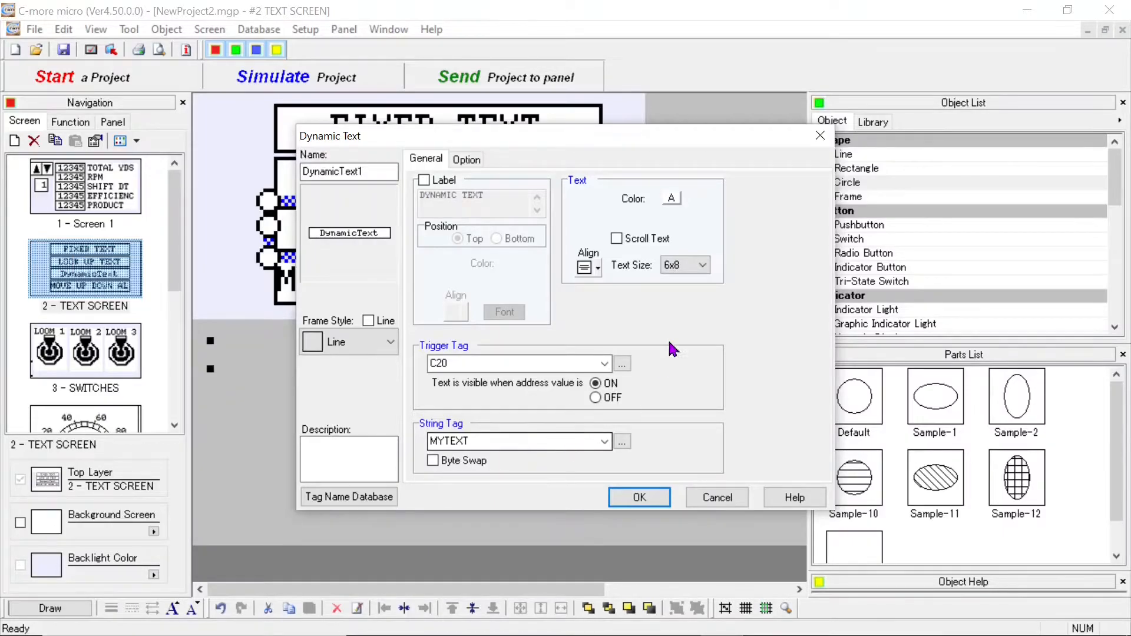
click(718, 498)
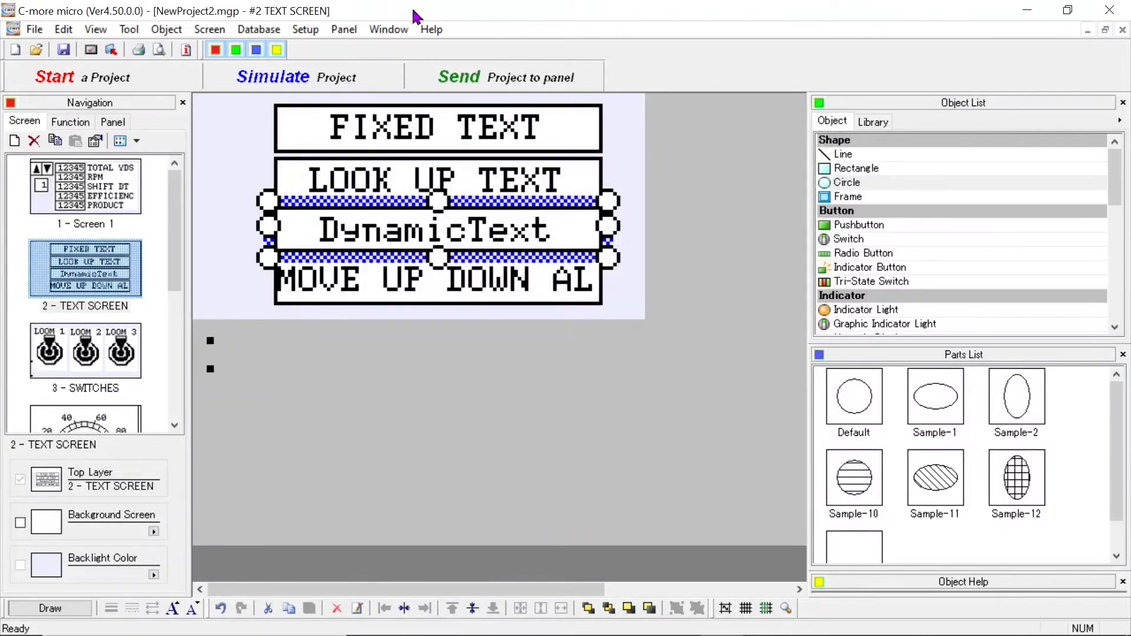
Sort the Tag Name Database by tag name, inspect the MYTEXT tag's length and address, and leave without changes.
click(260, 31)
click(292, 51)
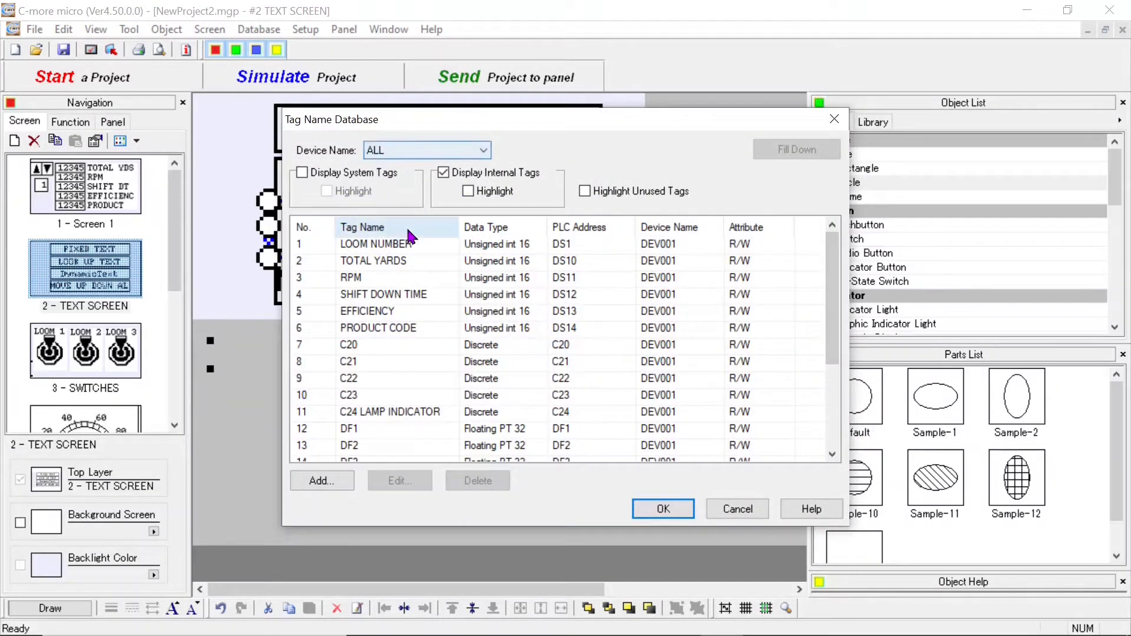
click(398, 226)
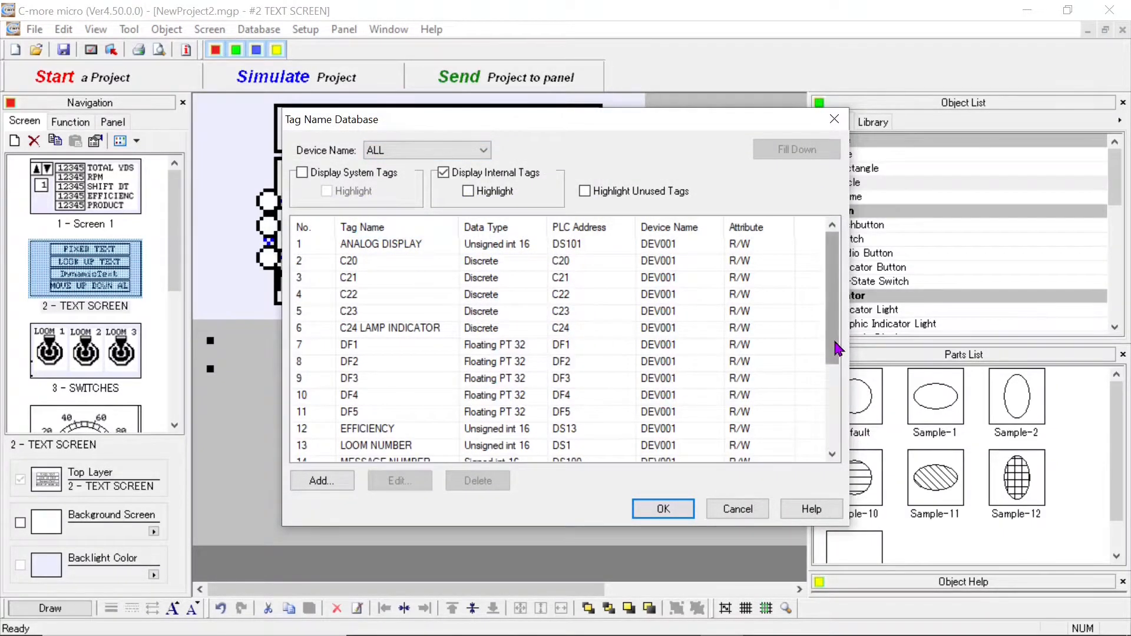
drag(833, 353, 833, 454)
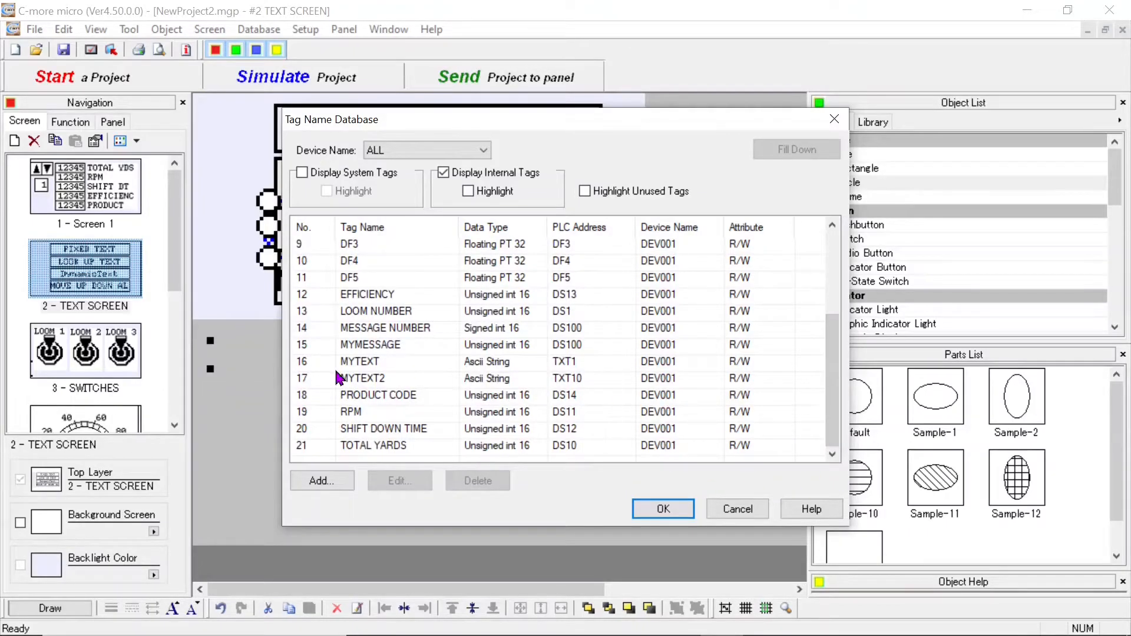
double_click(360, 363)
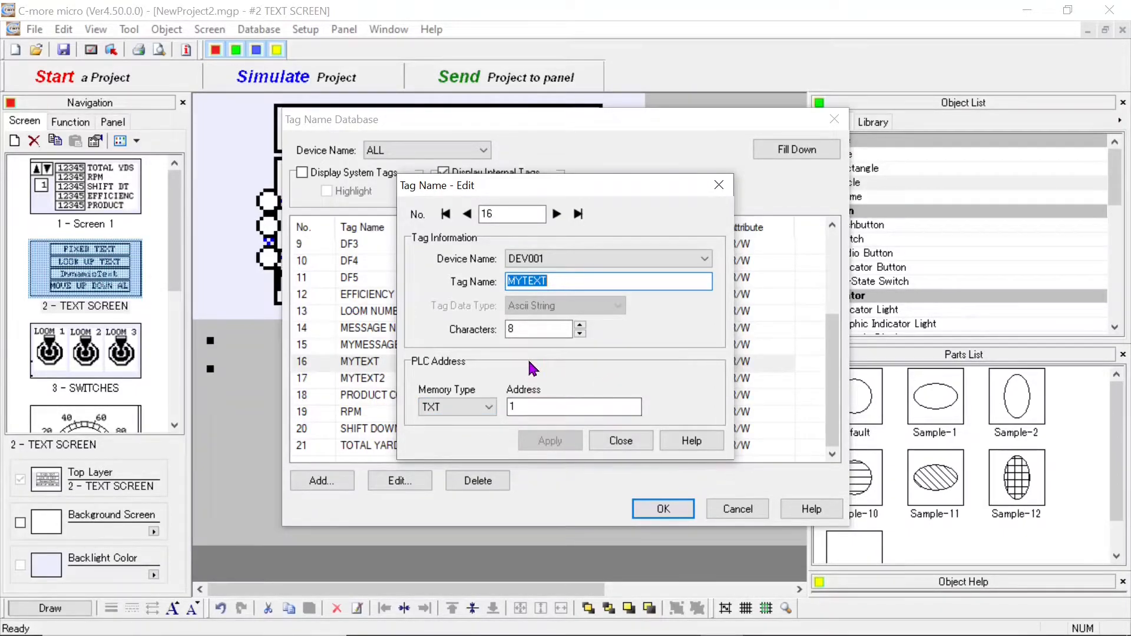
click(621, 440)
click(735, 509)
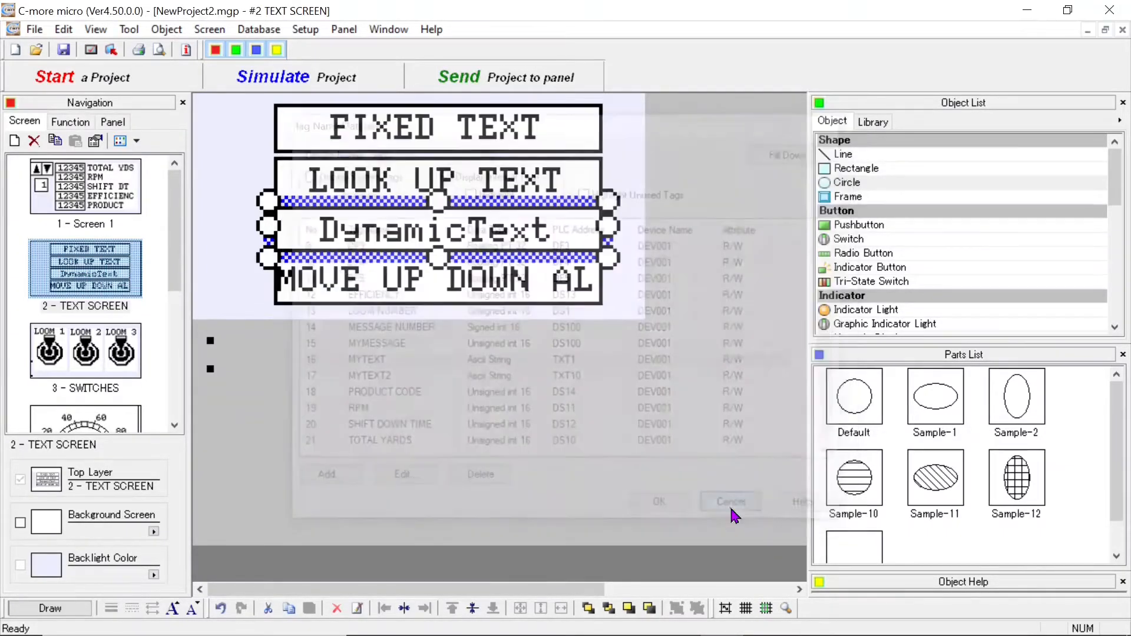
Switch to DataView2 in CLICK Programming Software and turn bit C20 on.
mouse_move(628, 633)
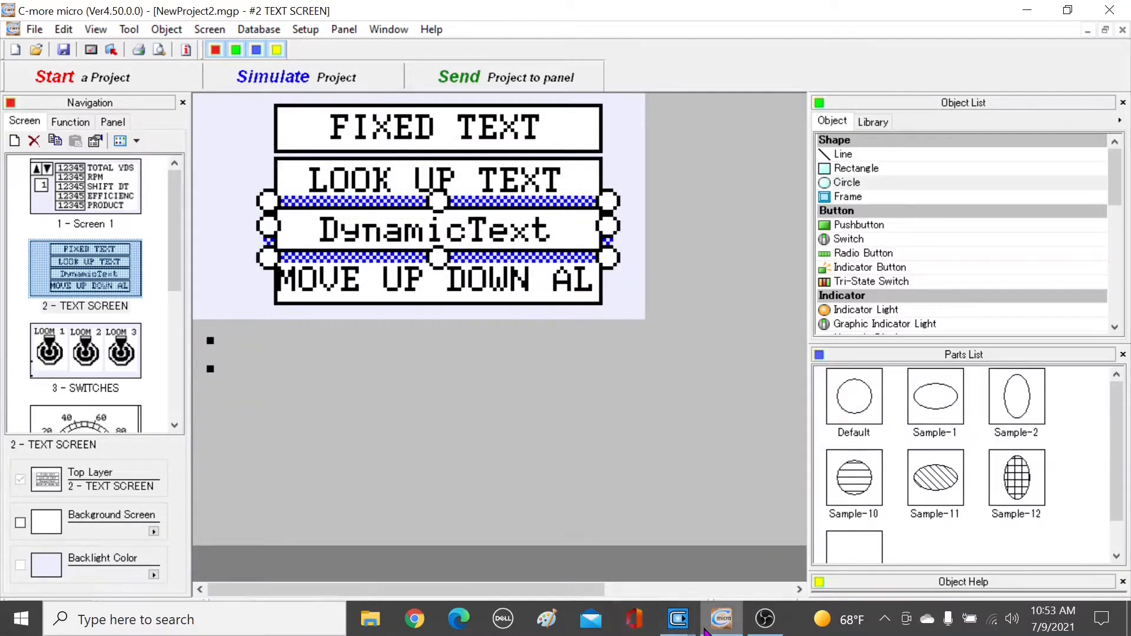
mouse_move(683, 626)
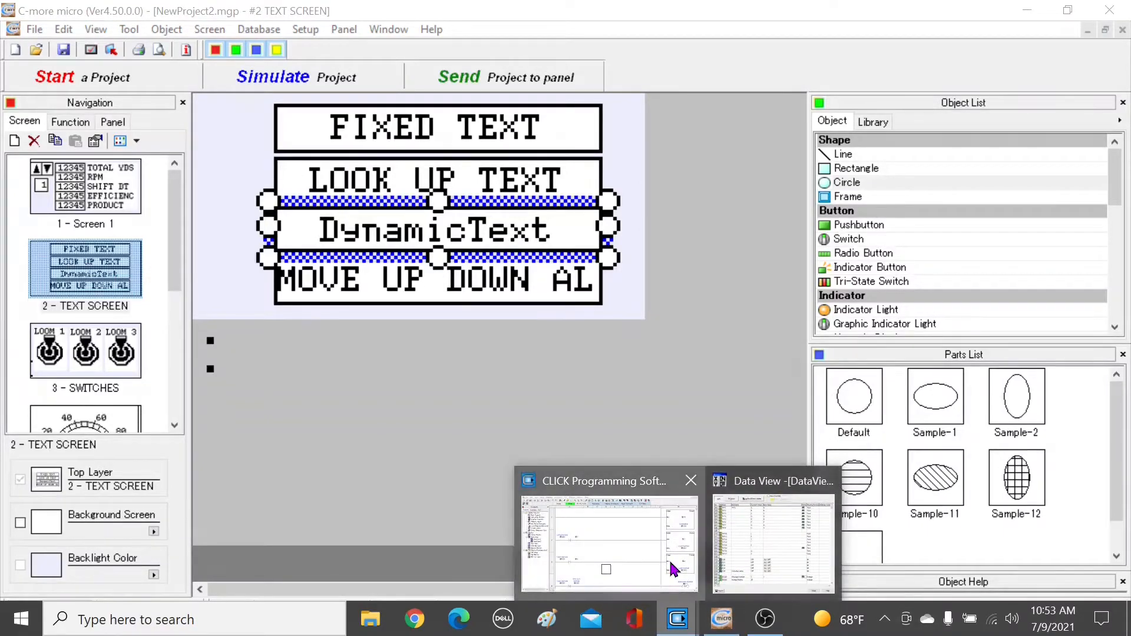
click(645, 518)
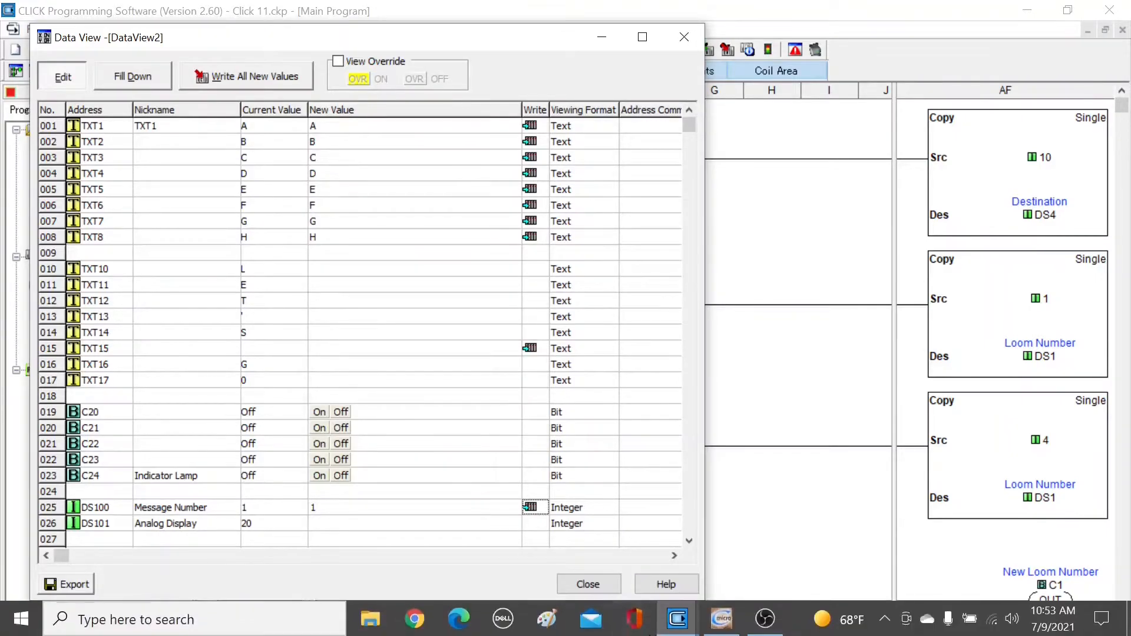
Switch back to C-more micro and check the trigger tag in the DynamicText object's settings.
click(723, 626)
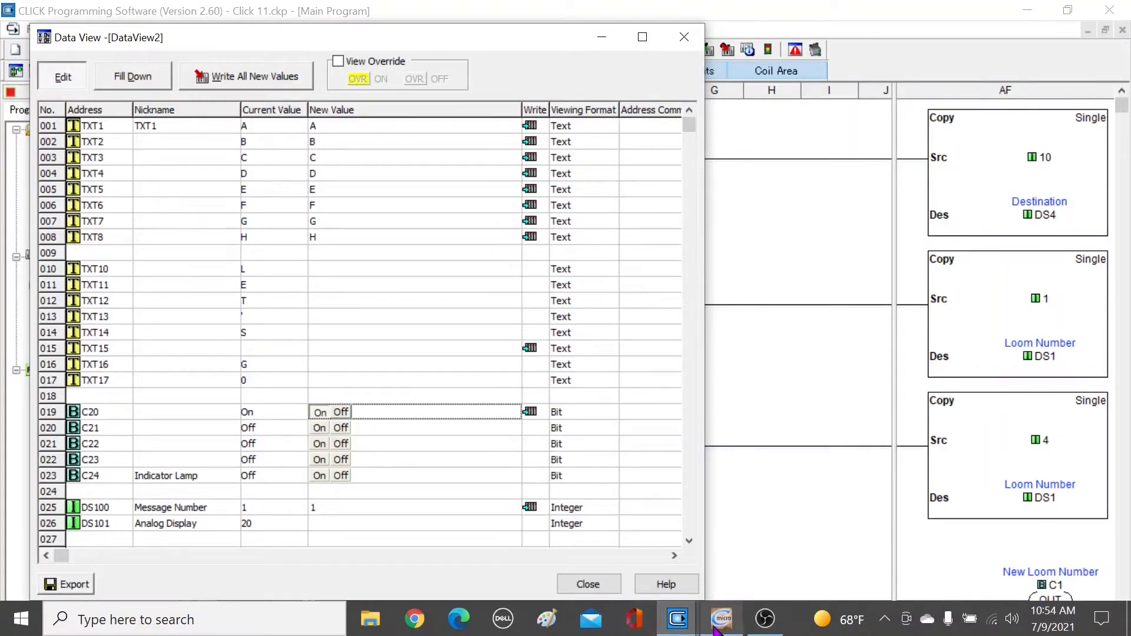
mouse_move(698, 625)
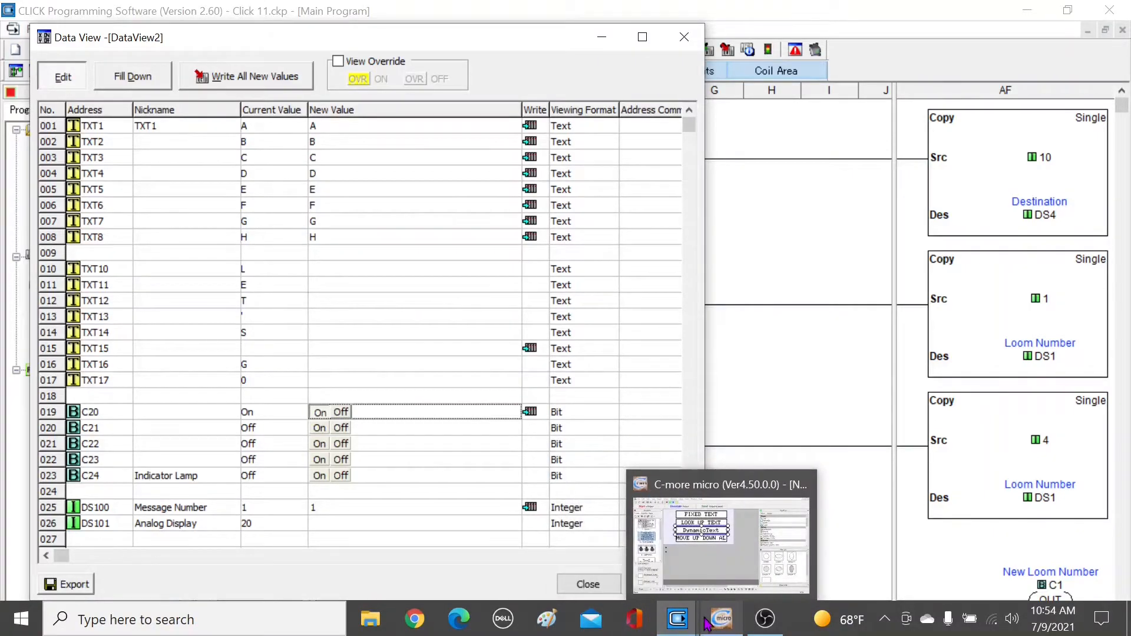
click(726, 628)
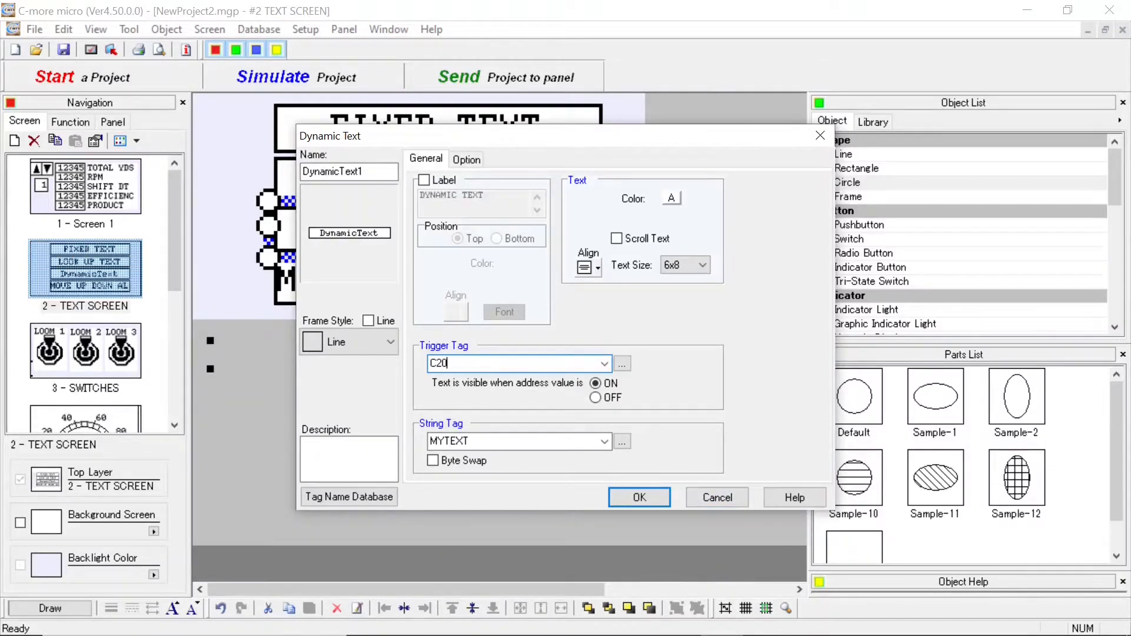
Write h to TXT5 in CLICK's DataView2, then return to C-more micro and dismiss the Dynamic Text settings.
click(678, 627)
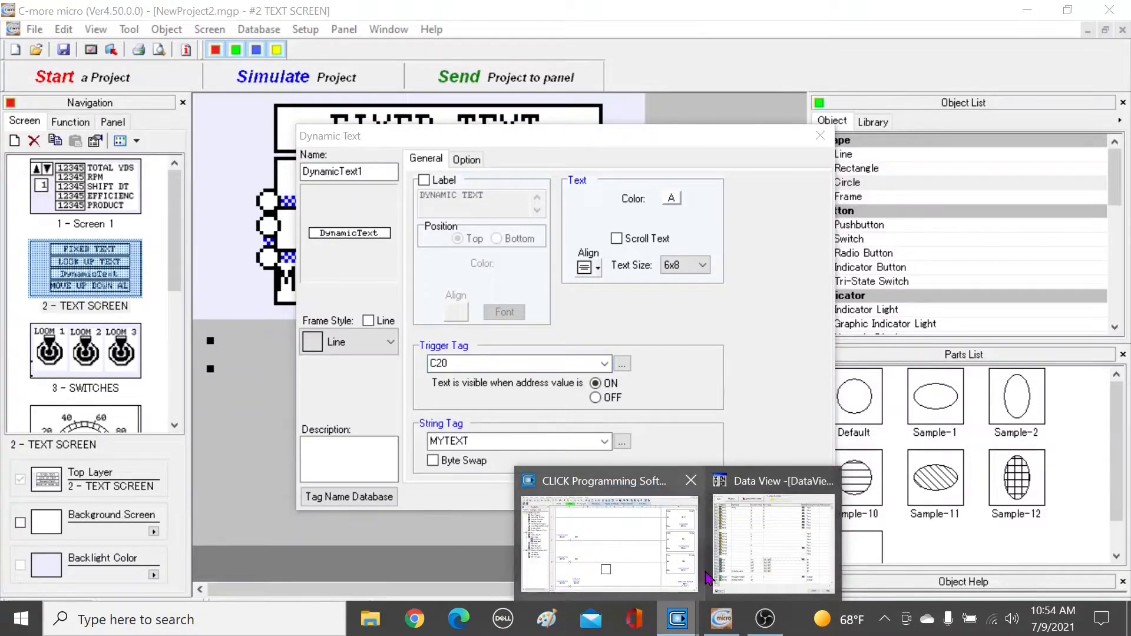
click(773, 531)
click(346, 189)
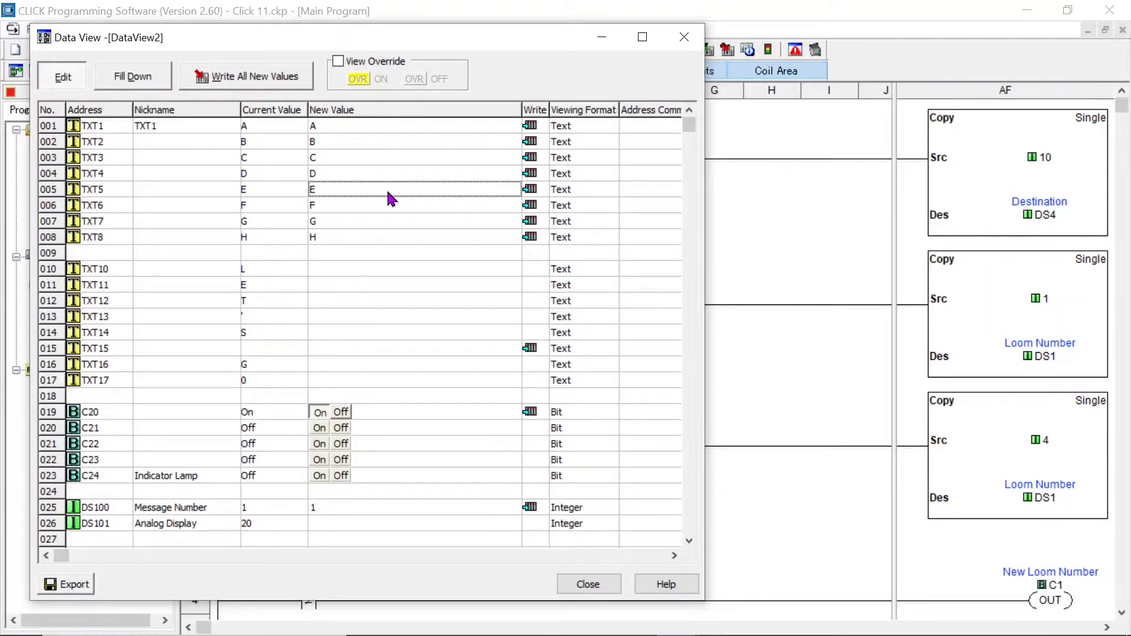
text(h)
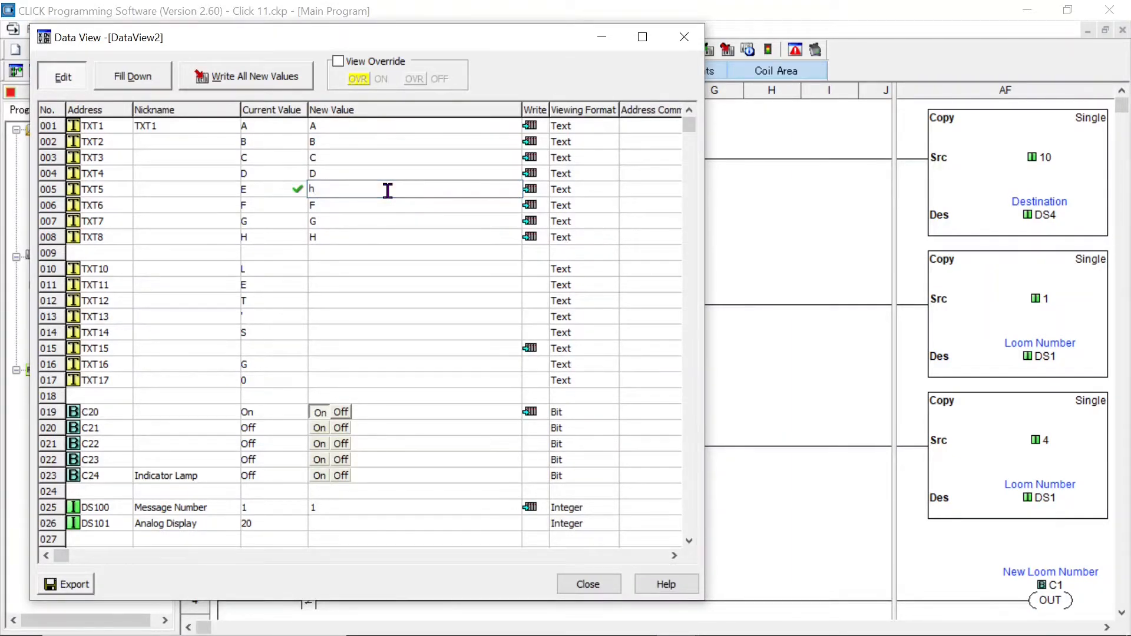
click(533, 192)
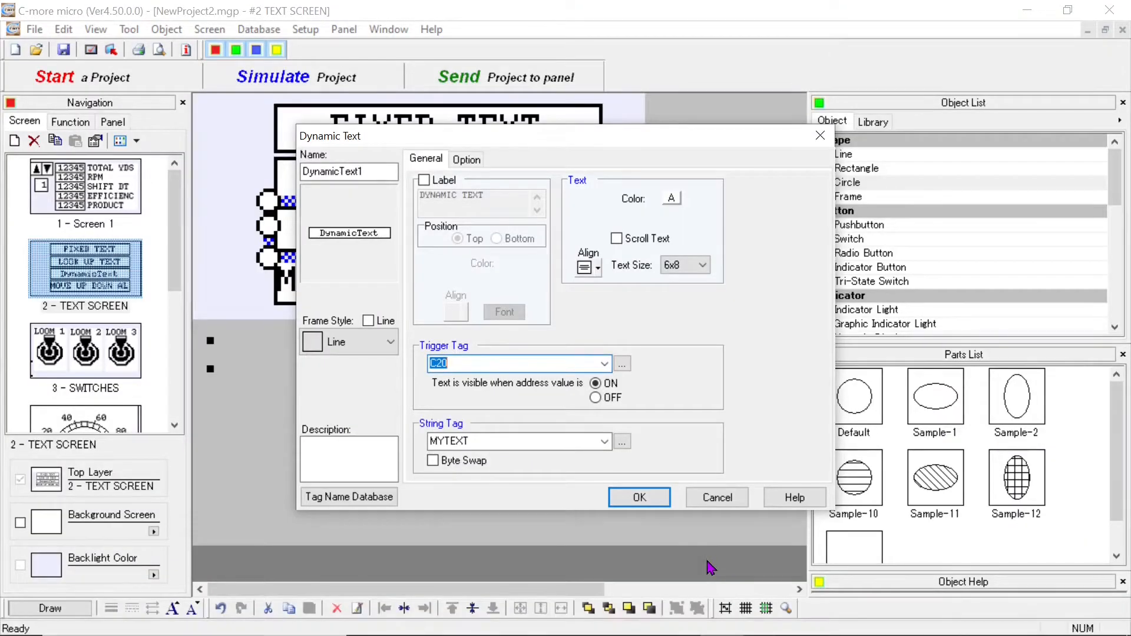
click(718, 498)
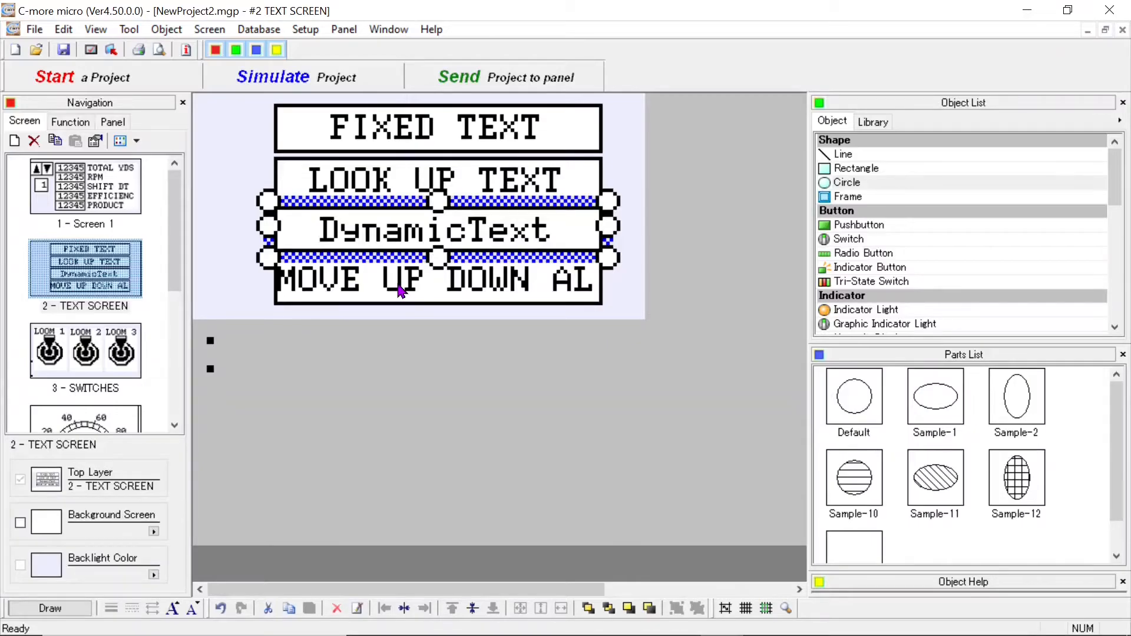
Open the settings of the MOVE UP DOWN AL scroll text object and inspect its text and visibility tag.
click(398, 286)
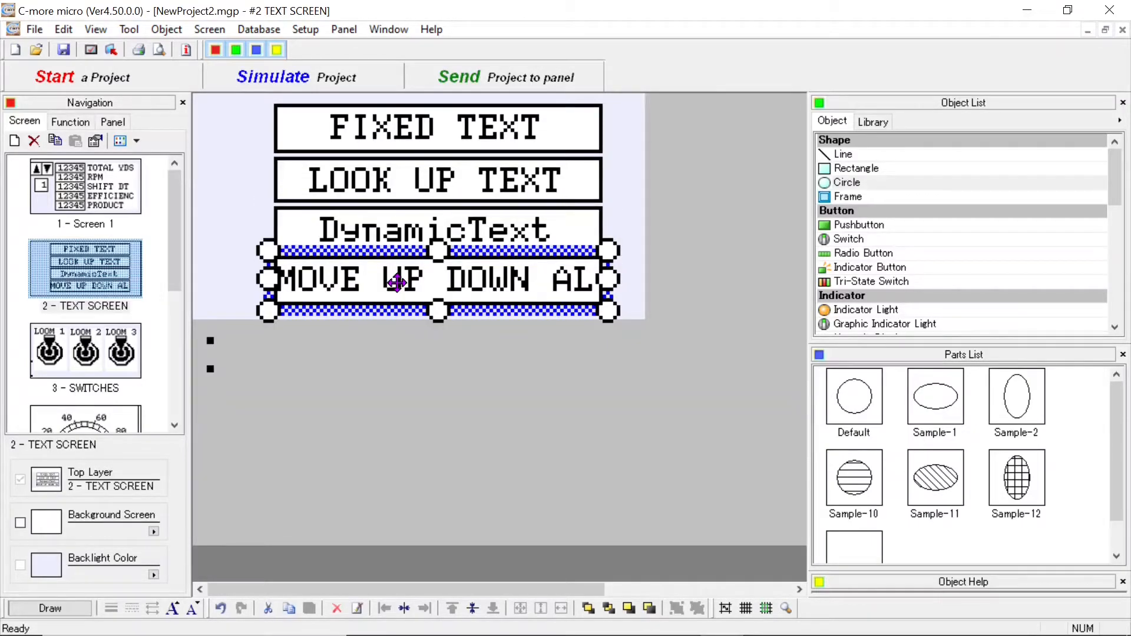
double_click(455, 290)
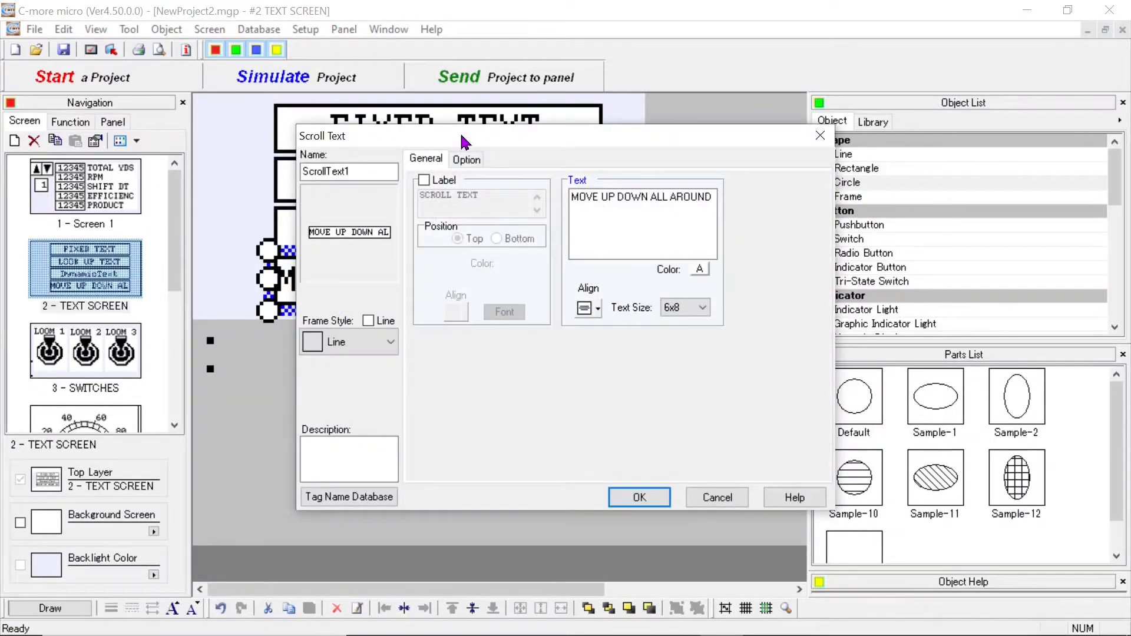
click(468, 160)
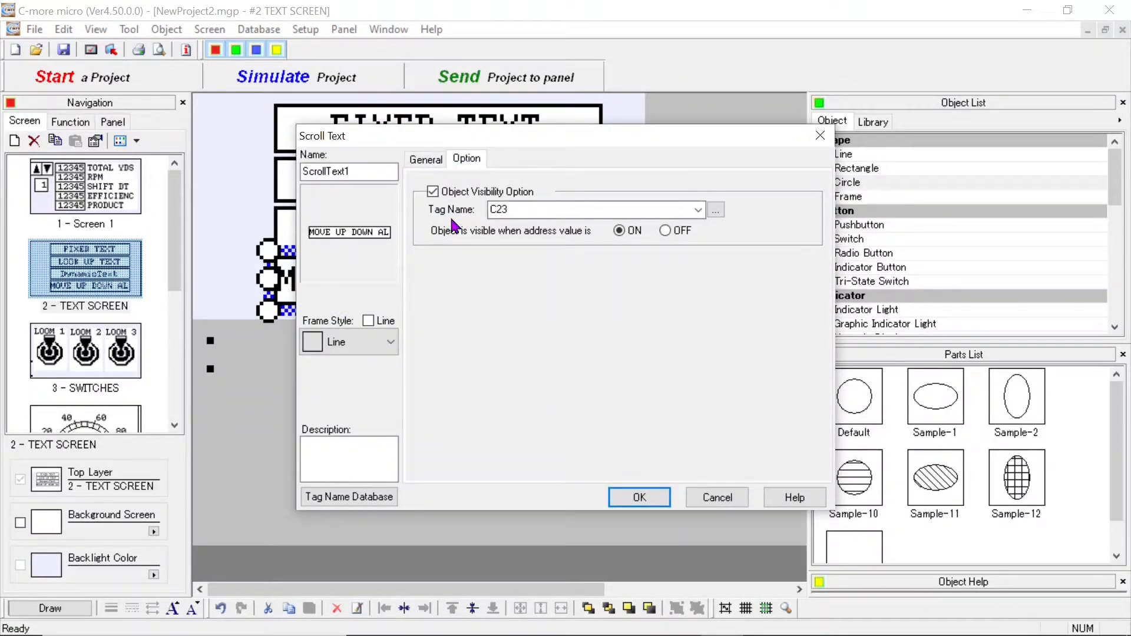
click(430, 163)
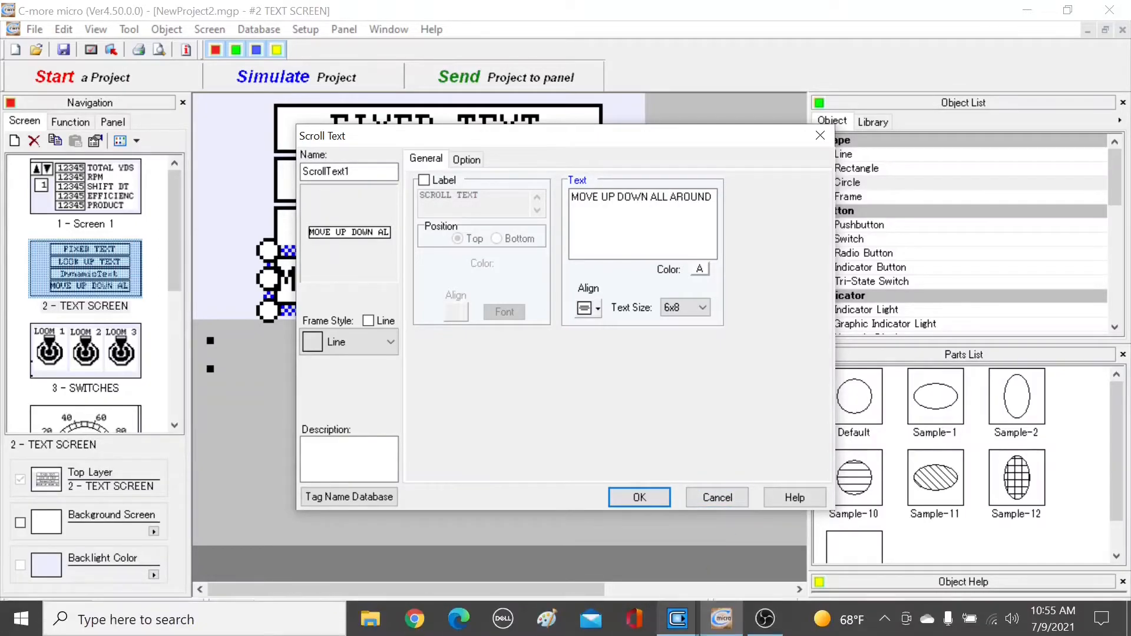
click(473, 164)
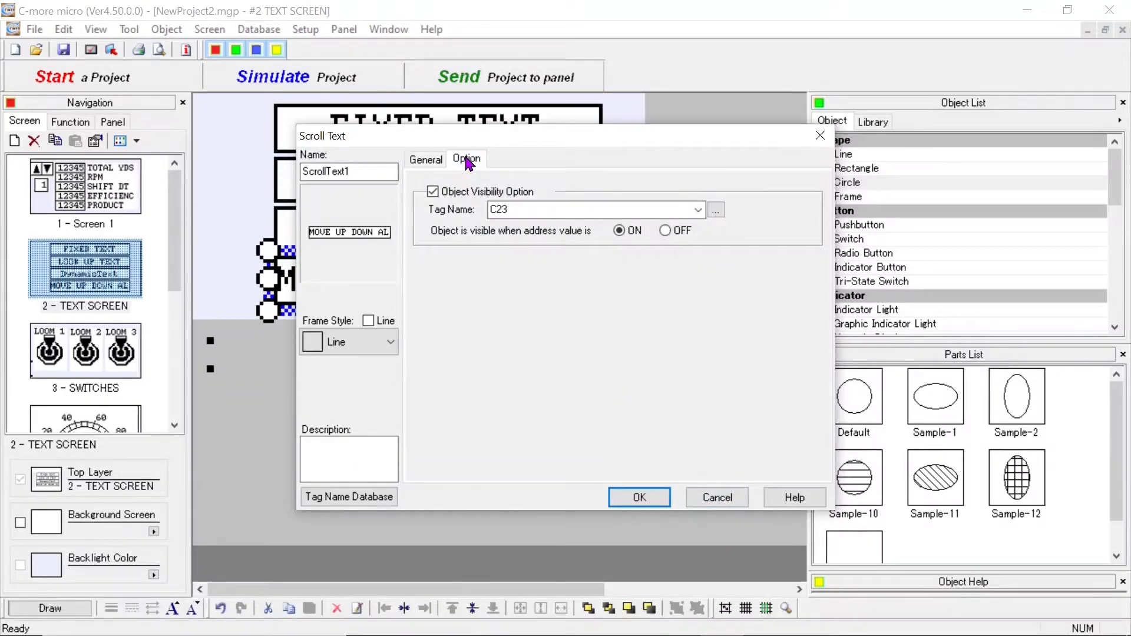
Switch to DataView2 in CLICK Programming Software and turn bit C23 on.
mouse_move(679, 626)
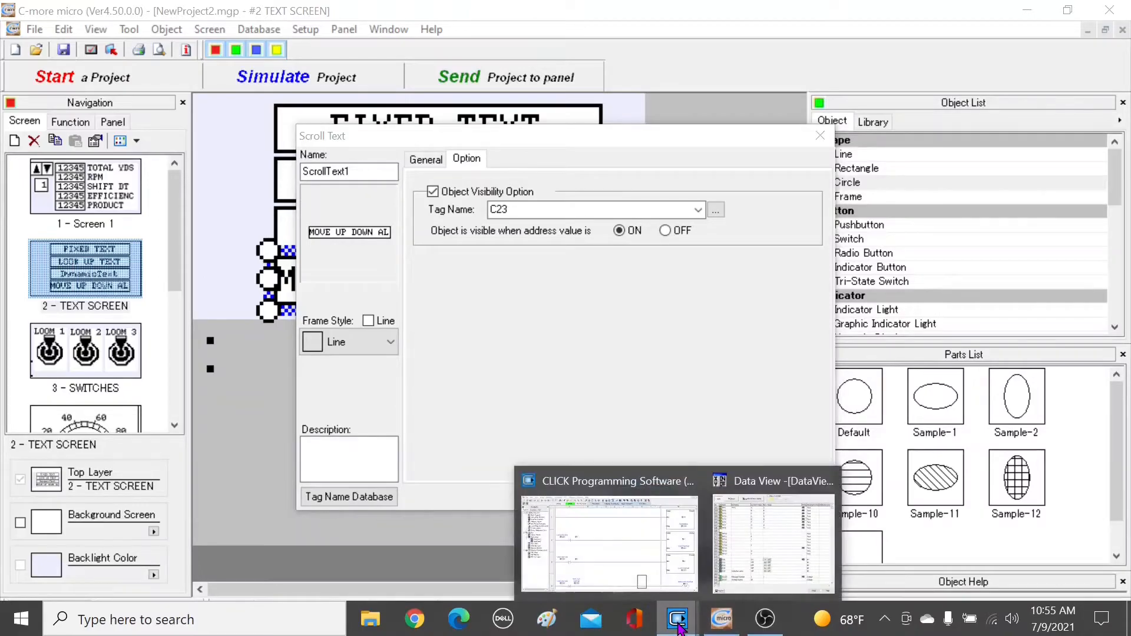
click(644, 569)
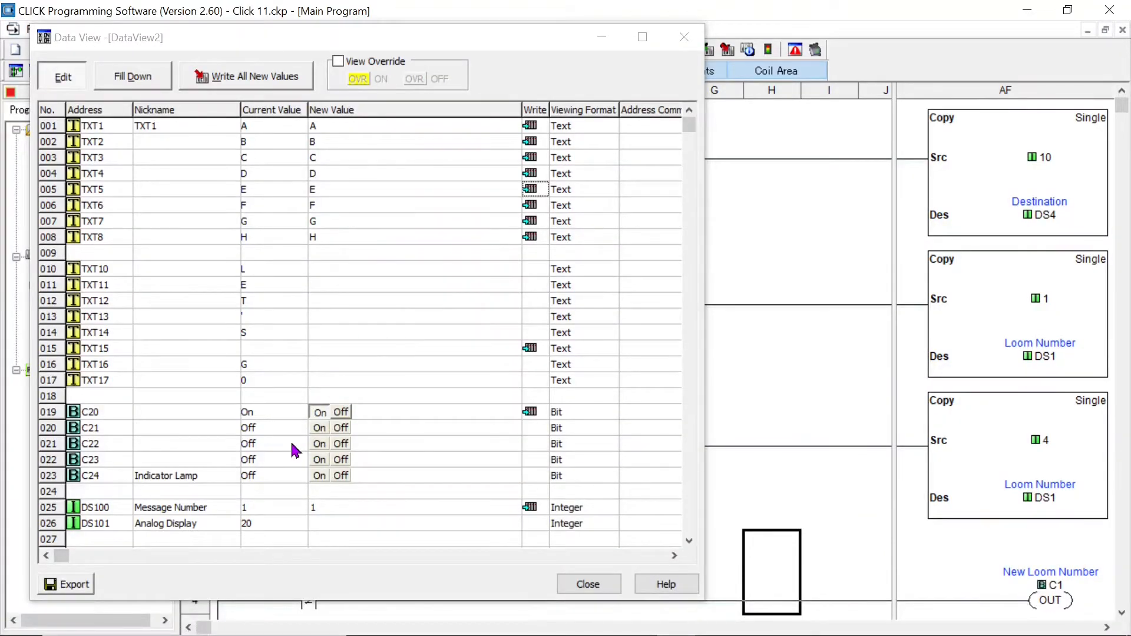
click(321, 461)
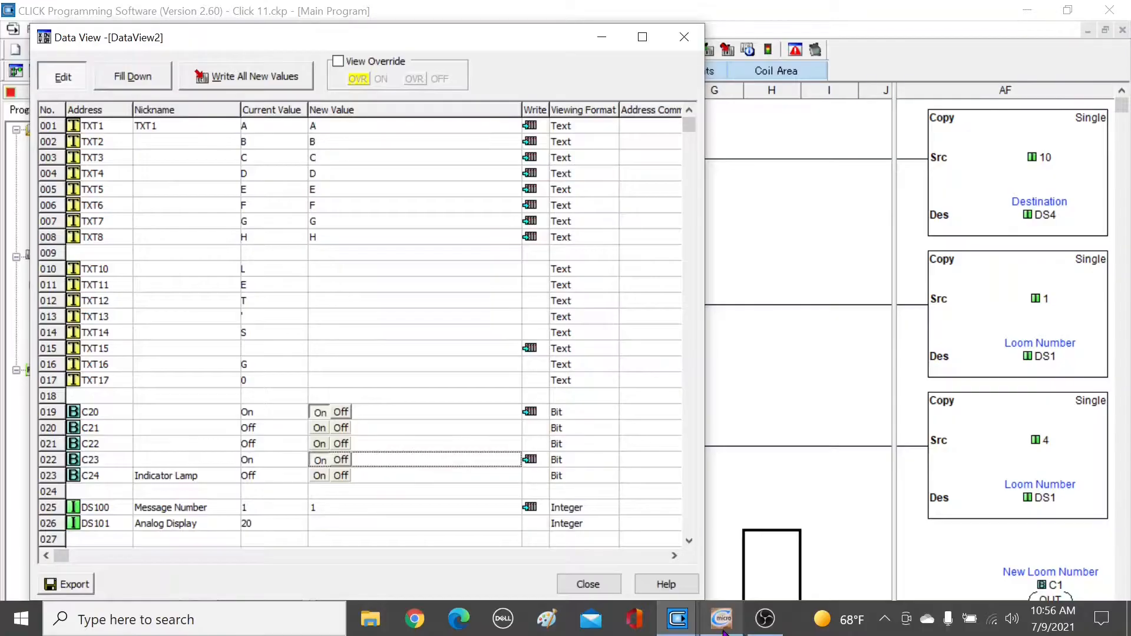
Return to C-more micro, review the scroll text's general settings and accept them without changes.
click(731, 629)
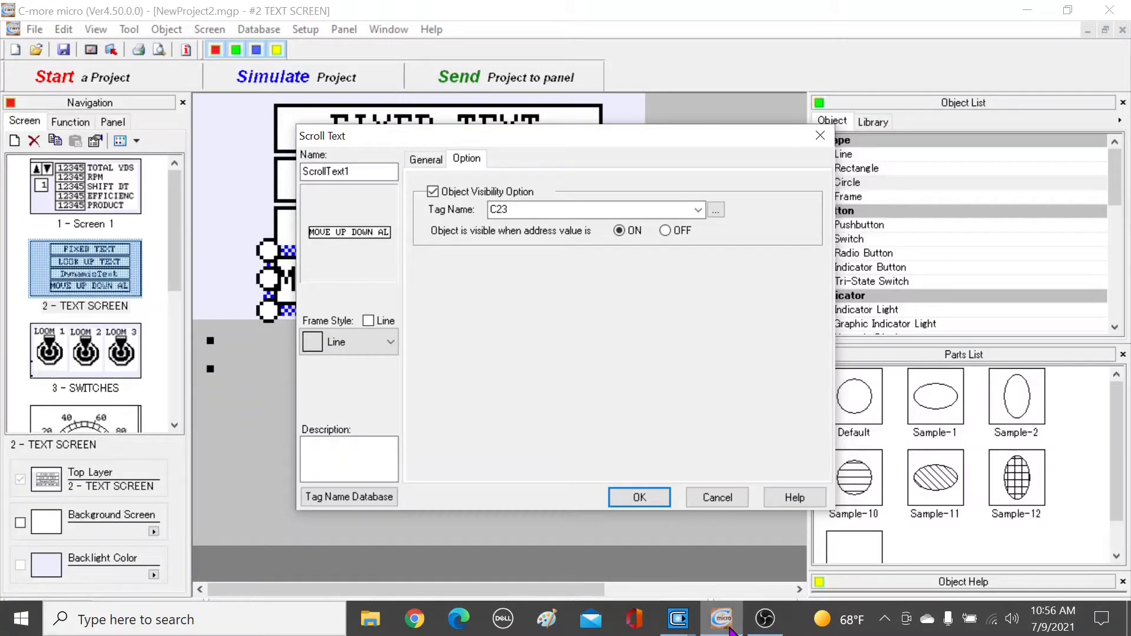
click(429, 162)
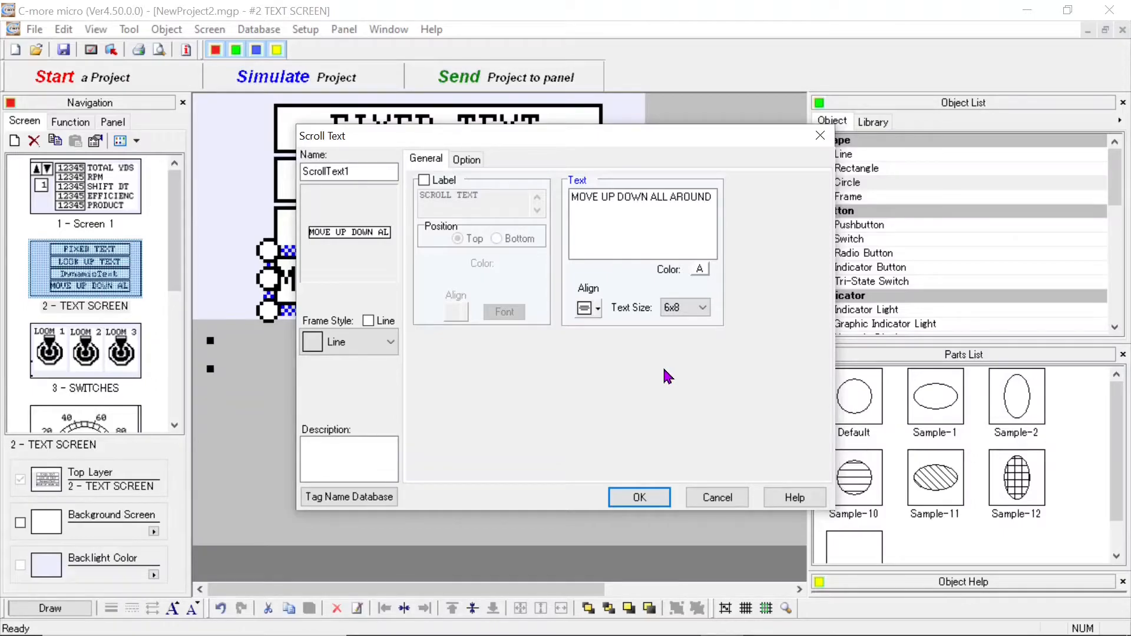
drag(530, 141, 494, 143)
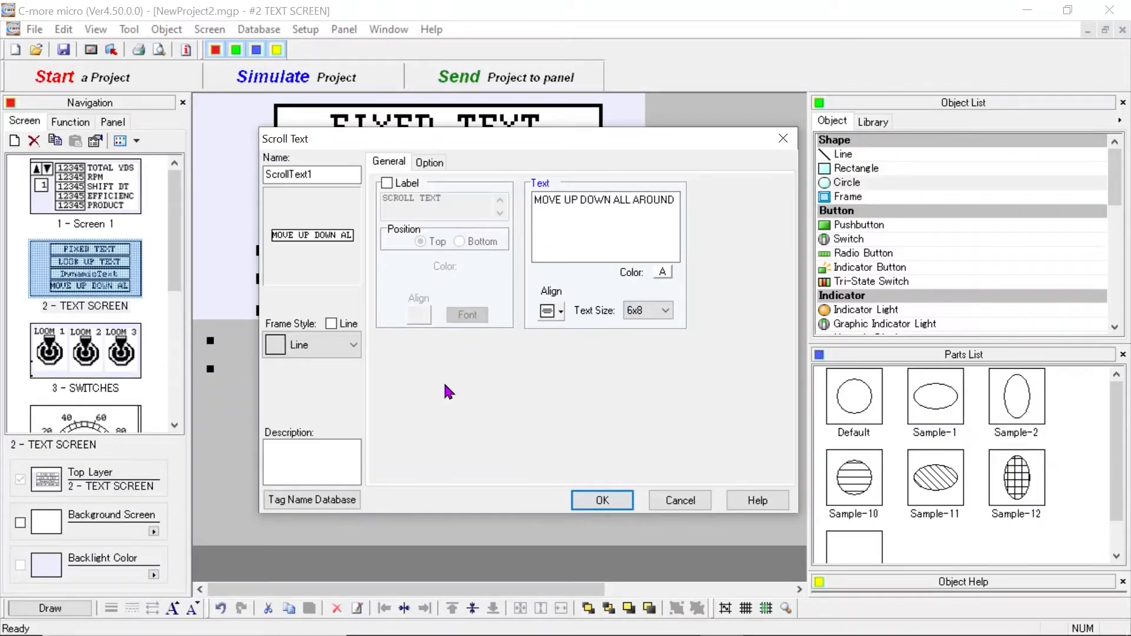
click(602, 500)
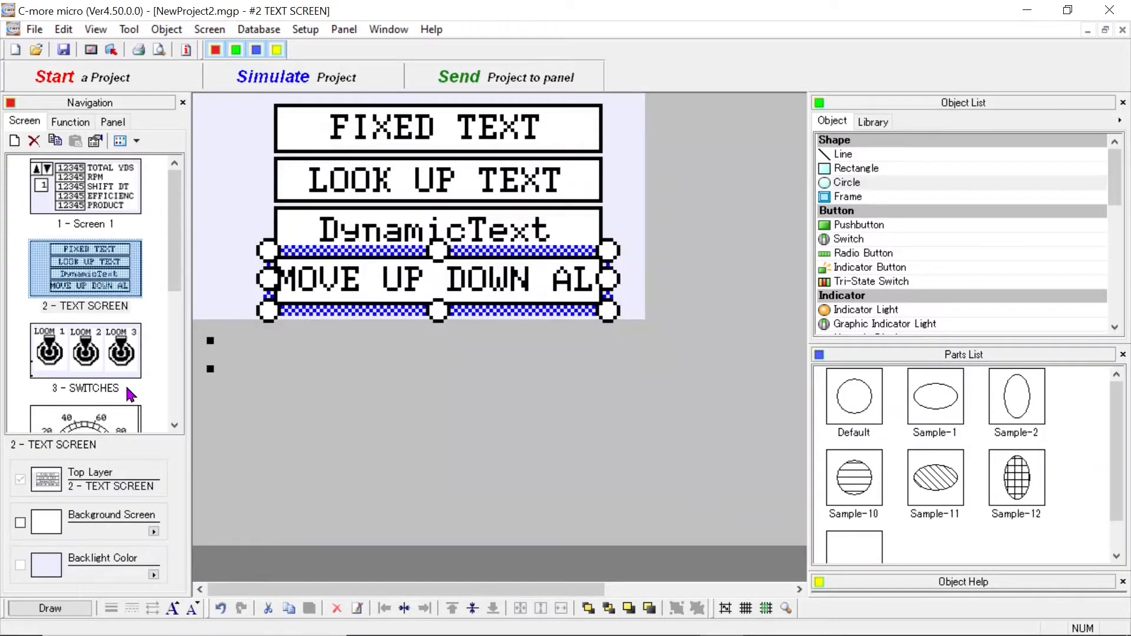
Go to screen 3 - SWITCHES, check the LOOM 1 switch's tag and object type, and leave its settings unchanged.
click(127, 389)
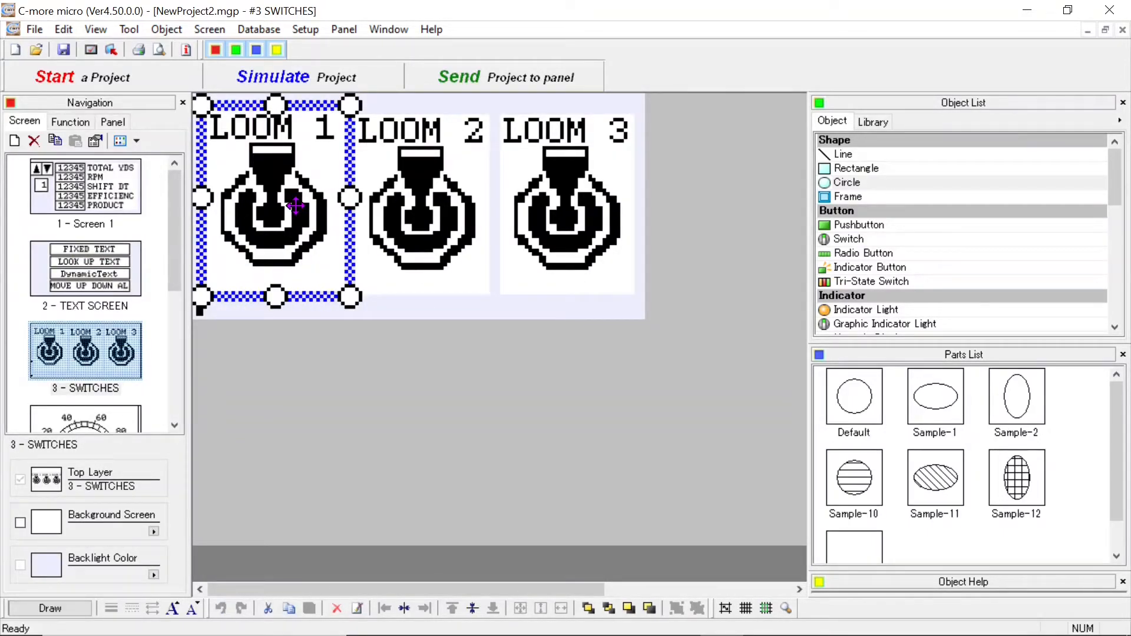
double_click(295, 205)
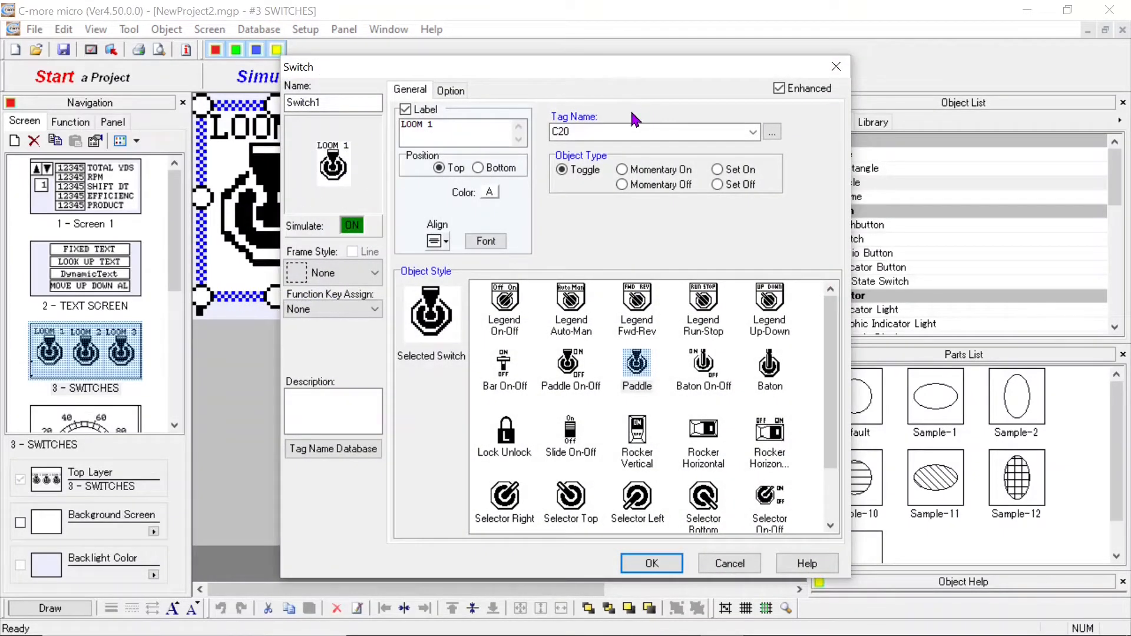
click(841, 69)
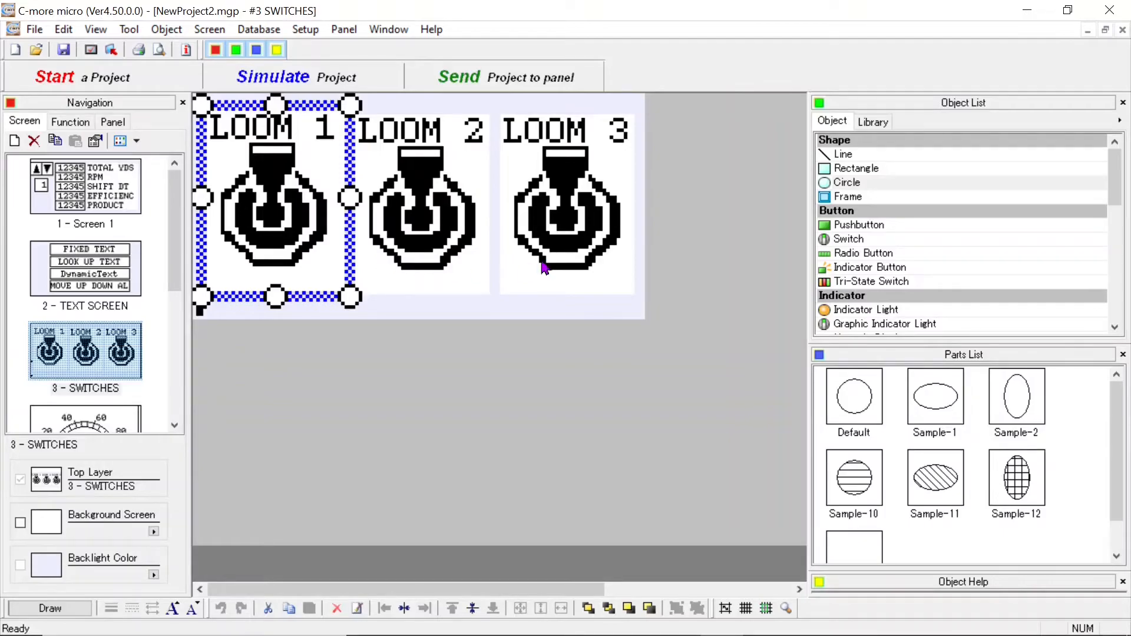
Switch to DataView2 in CLICK Programming Software and turn bit C21 on.
mouse_move(530, 635)
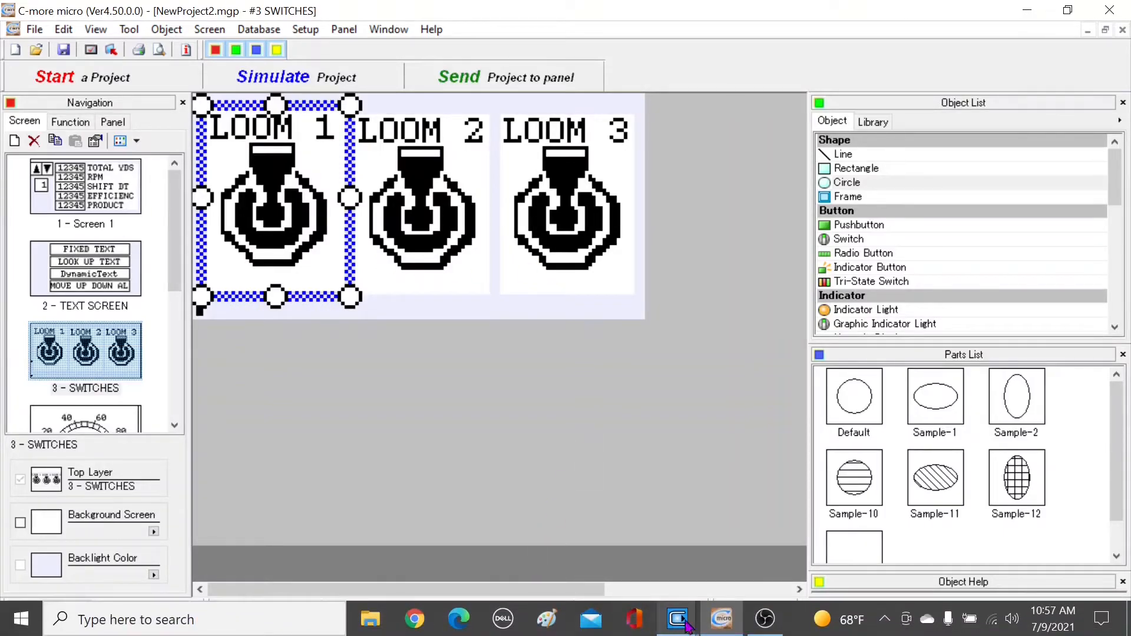
mouse_move(681, 630)
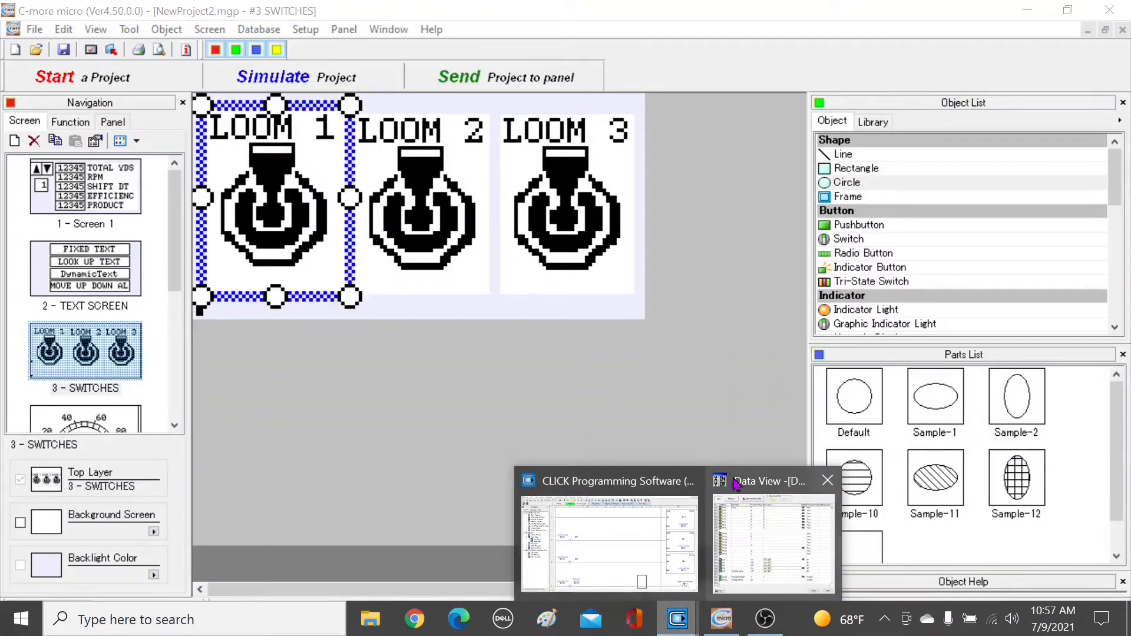
click(766, 559)
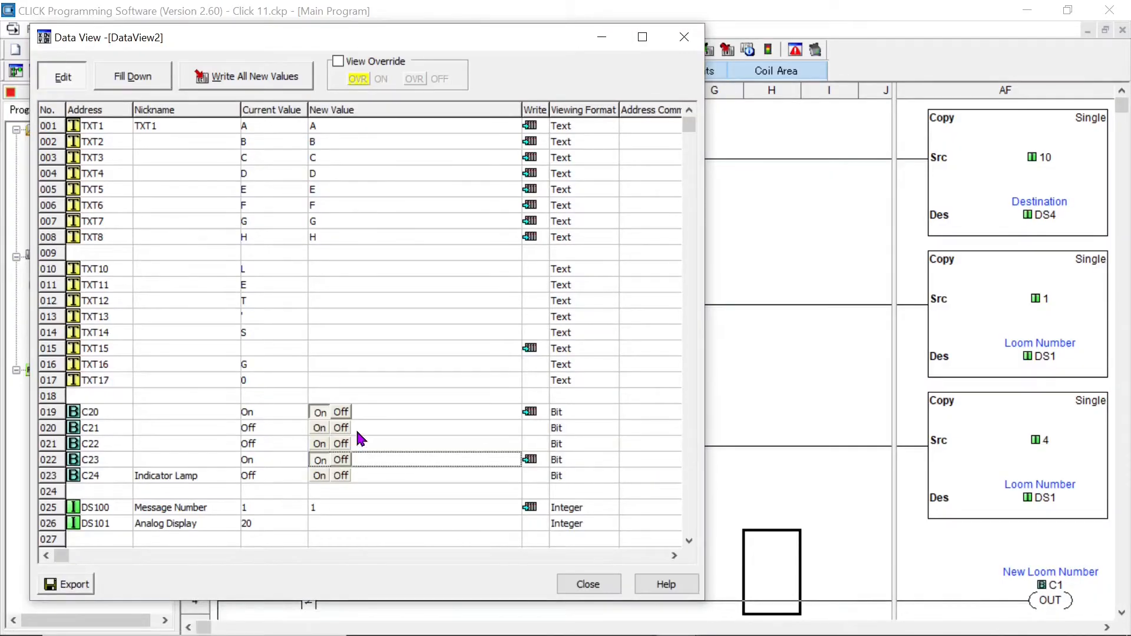
click(323, 432)
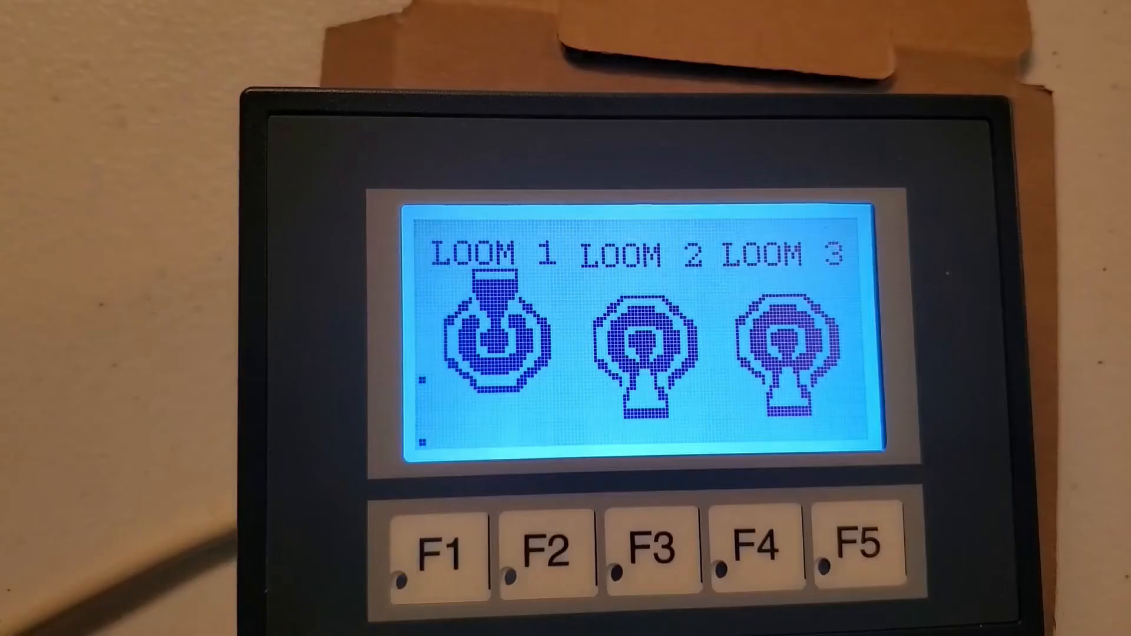